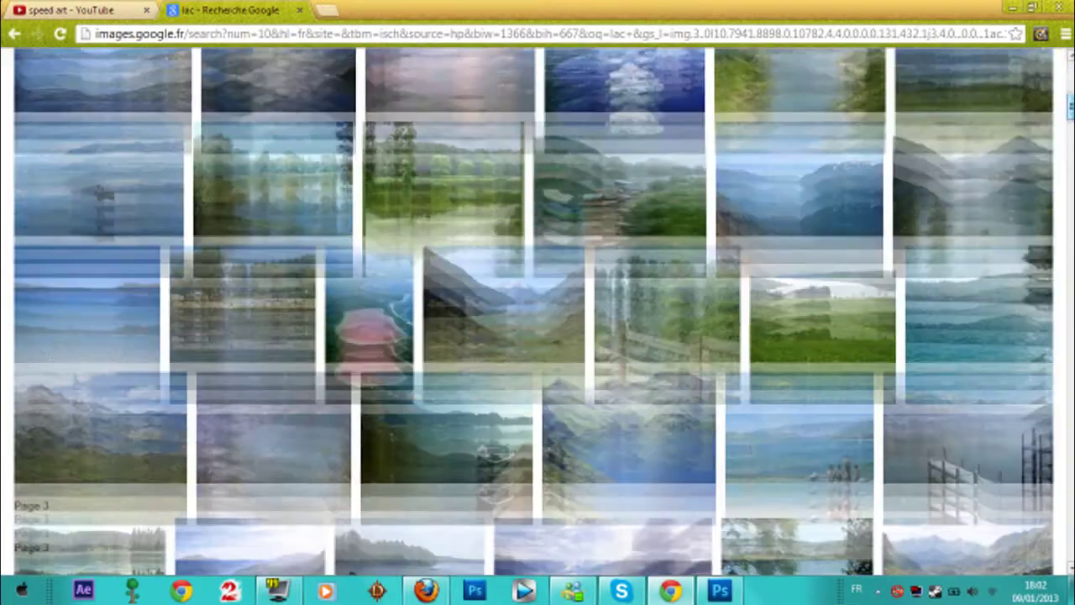
Step: Pick the lake photo with the boat moored at a jetty from the image results and save it to Bureau
{"action": "mouse_move", "coordinate": [425, 314]}
{"action": "scroll", "coordinate": [424, 212], "scroll_direction": "down", "scroll_amount": 1}
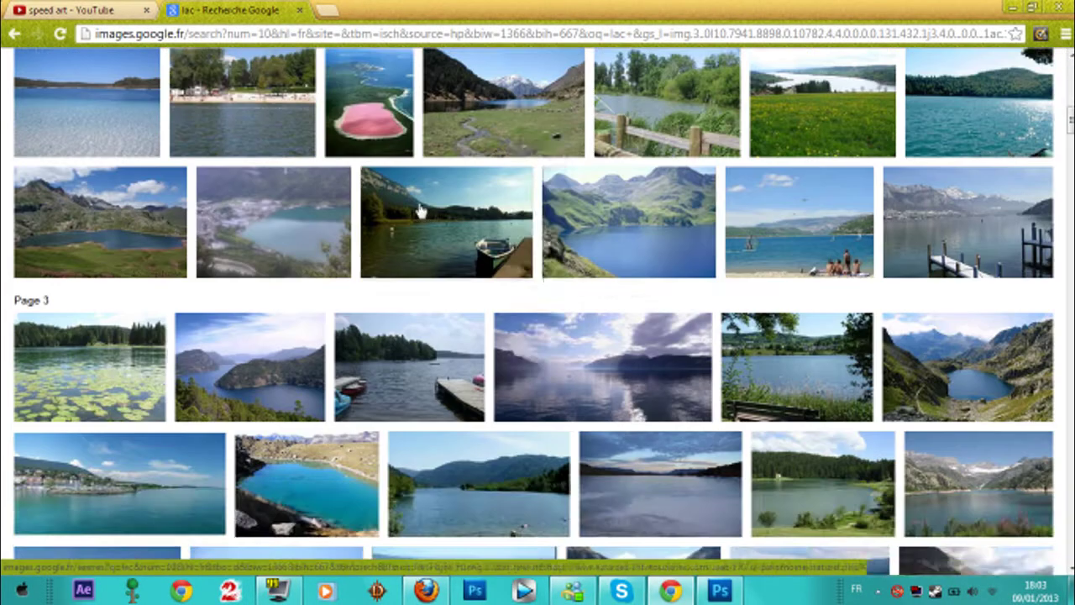
{"action": "left_click", "coordinate": [423, 210]}
{"action": "right_click", "coordinate": [411, 314]}
{"action": "left_click", "coordinate": [468, 358]}
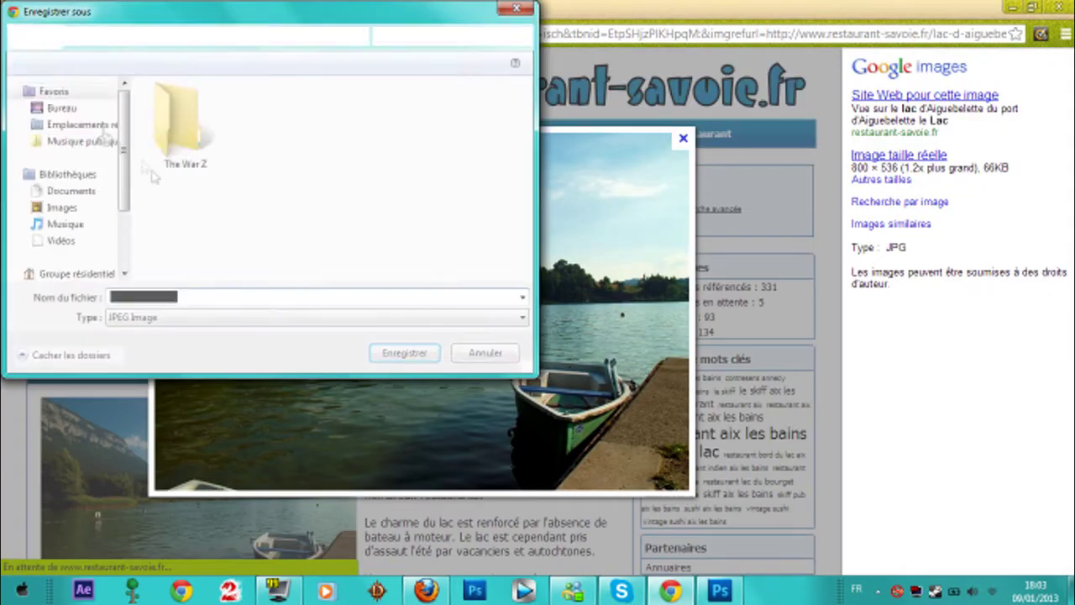
{"action": "left_click", "coordinate": [48, 105]}
{"action": "left_click", "coordinate": [426, 356]}
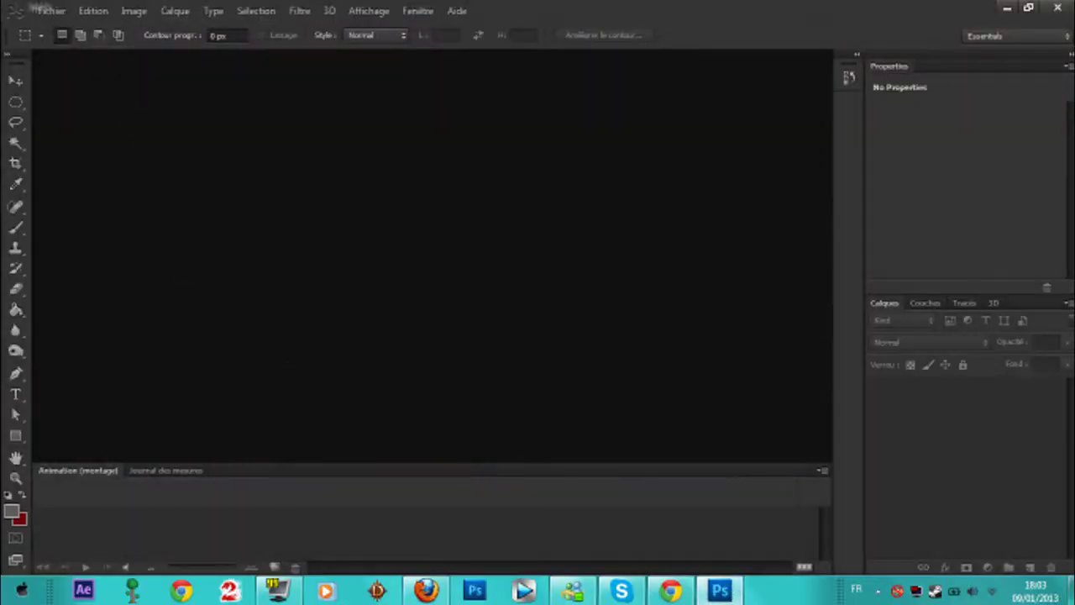
Step: Switch to Photoshop and open lac-aiguebelette.jpg from Bureau
{"action": "key", "text": "ctrl+o"}
{"action": "left_click", "coordinate": [368, 206]}
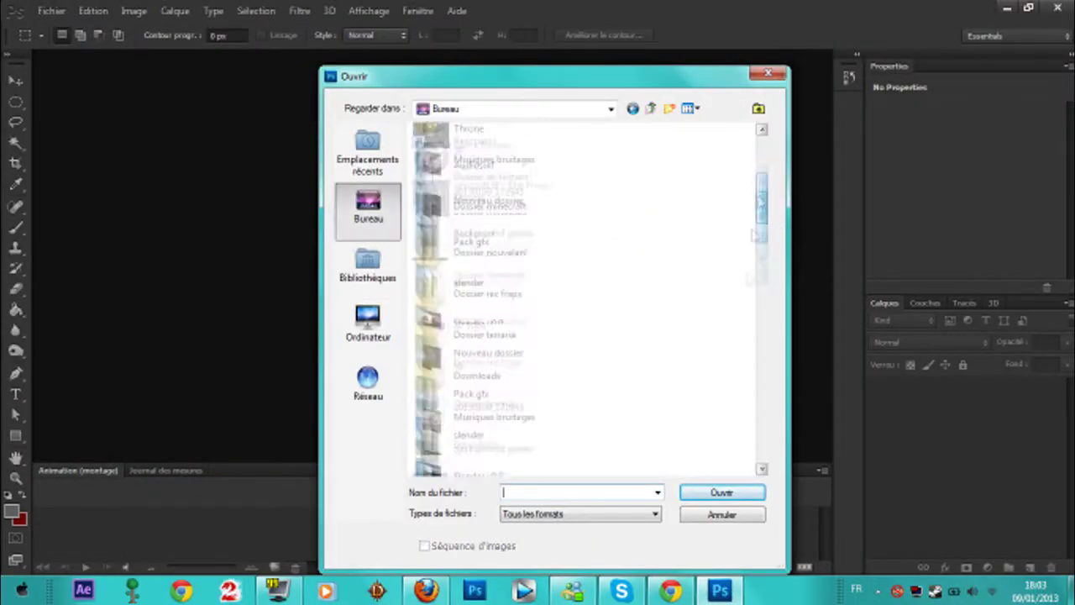
{"action": "left_click", "coordinate": [723, 492]}
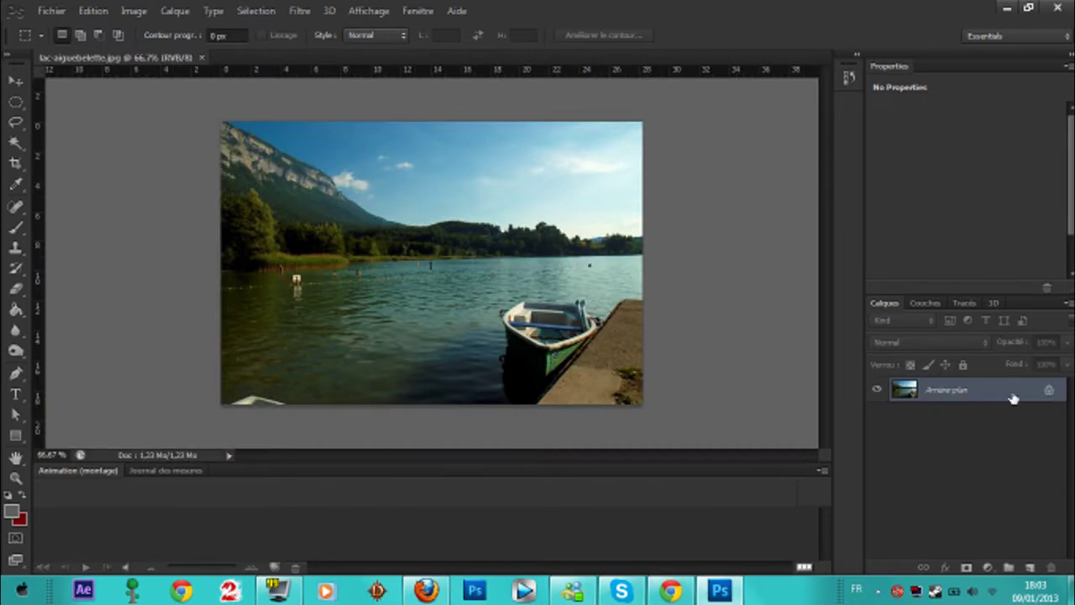
Step: Convert the locked background into the regular layer Calque 0 and add an empty layer above it
{"action": "double_click", "coordinate": [1013, 396]}
{"action": "left_click", "coordinate": [475, 197]}
{"action": "left_click", "coordinate": [1030, 568]}
Step: Add a gradient map adjustment layer with a warm gradient on top, blended as Incrustation at 94% opacity
{"action": "left_click", "coordinate": [988, 568]}
{"action": "left_click", "coordinate": [925, 539]}
{"action": "left_click", "coordinate": [1054, 148]}
{"action": "left_click", "coordinate": [988, 180]}
{"action": "left_click", "coordinate": [995, 395]}
{"action": "left_click", "coordinate": [929, 342]}
{"action": "left_click", "coordinate": [941, 196]}
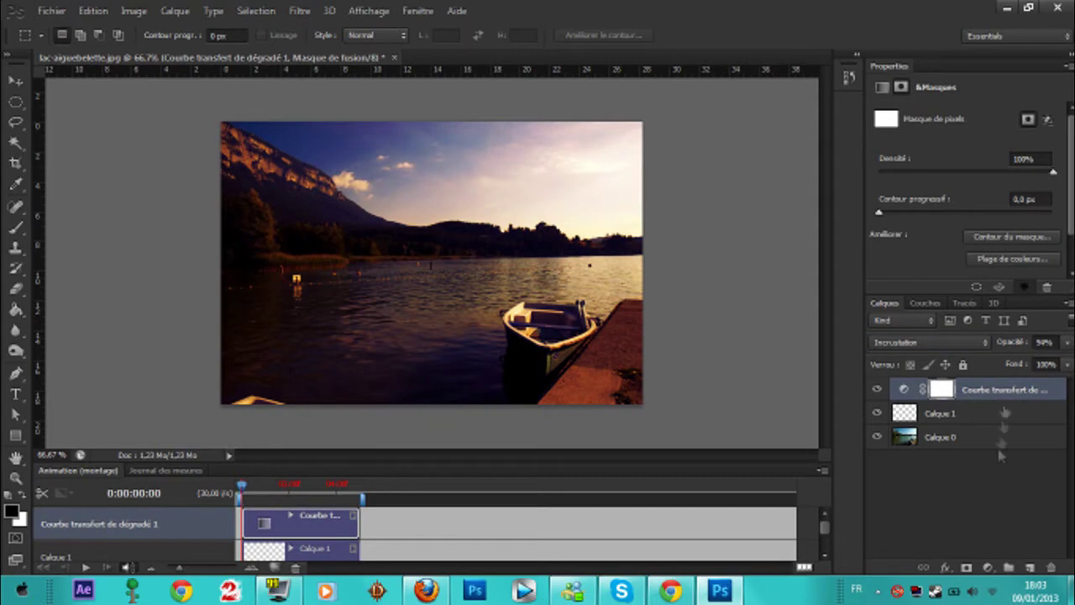
Step: Apply Hue/Saturation to Calque 0, shifting the hue slightly toward green and lowering the saturation
{"action": "left_click", "coordinate": [939, 438]}
{"action": "left_click", "coordinate": [133, 10]}
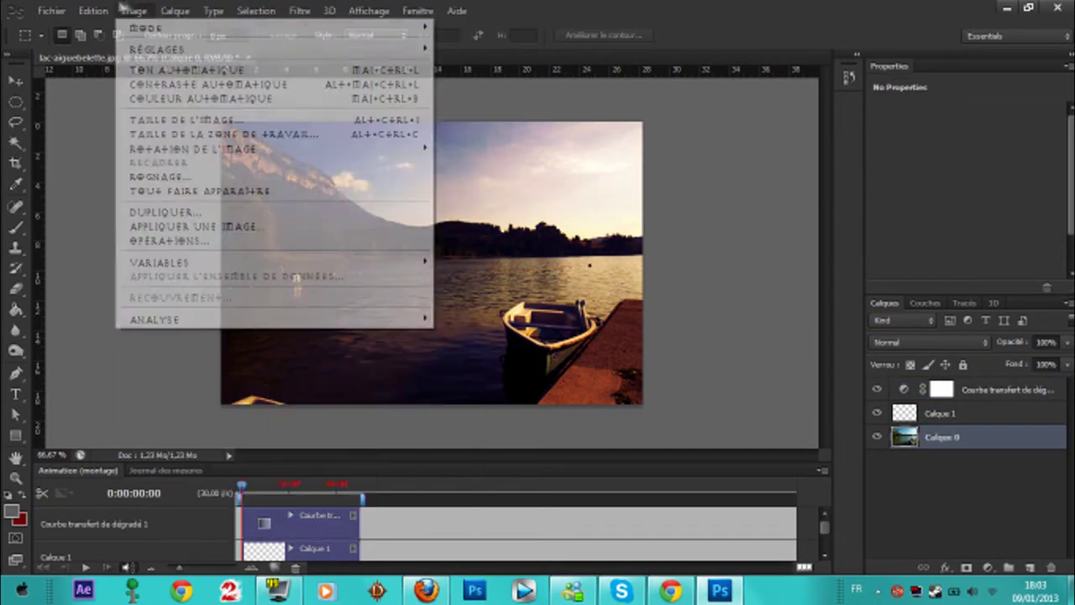
{"action": "mouse_move", "coordinate": [143, 49]}
{"action": "left_click", "coordinate": [483, 127]}
{"action": "left_click_drag", "start_coordinate": [780, 265], "coordinate": [765, 264]}
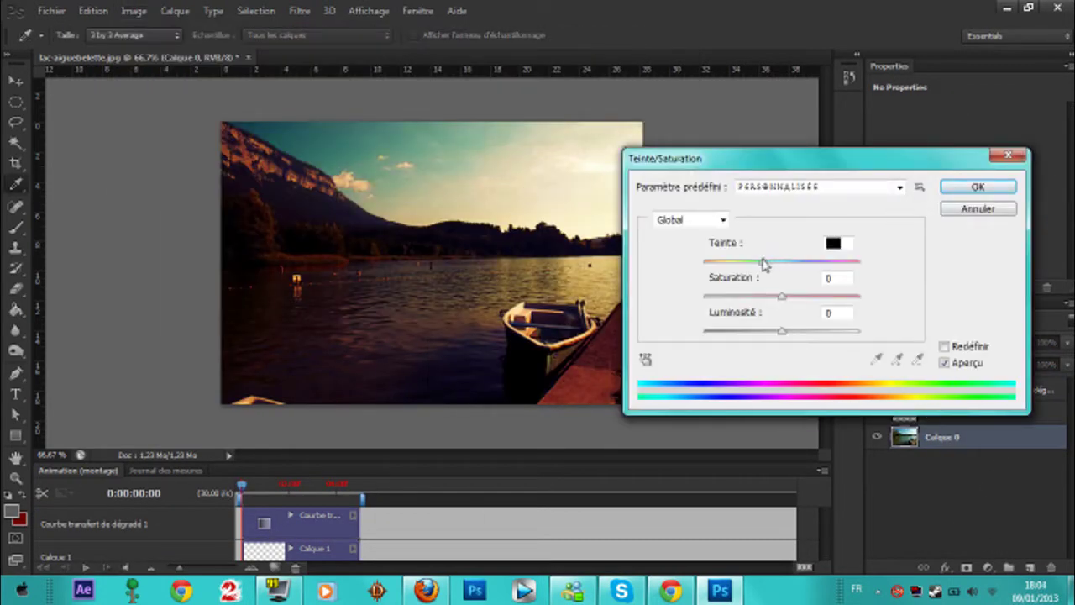
{"action": "left_click_drag", "start_coordinate": [780, 299], "coordinate": [733, 298]}
{"action": "left_click", "coordinate": [959, 190]}
Step: Start a Curves adjustment on Calque 0 and bend the RGB curve into a gentle S, with raised highlights and lowered shadows
{"action": "left_click", "coordinate": [134, 10]}
{"action": "mouse_move", "coordinate": [147, 48]}
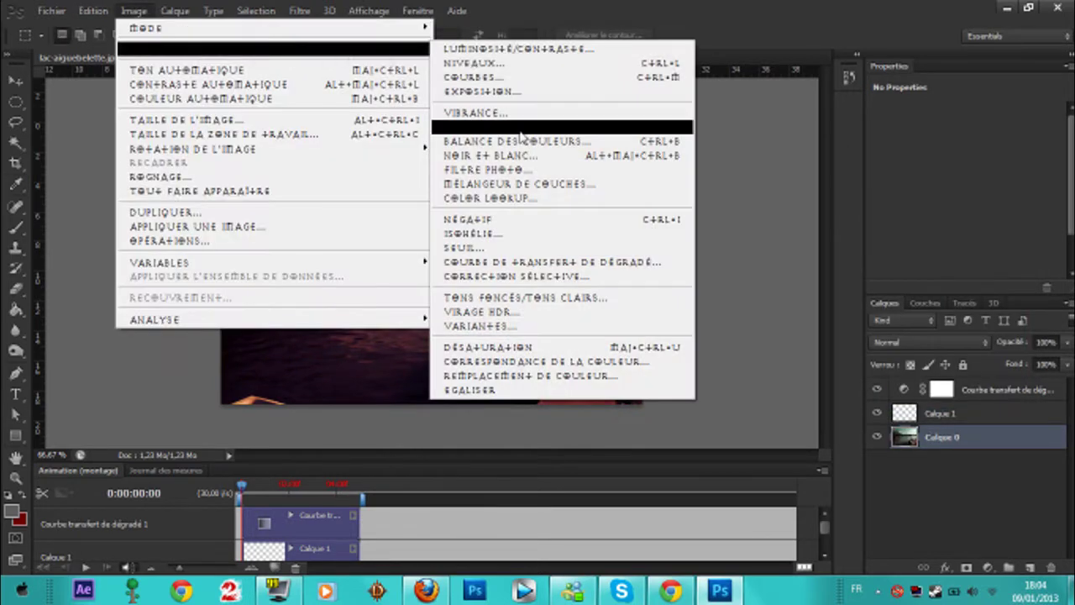
{"action": "left_click", "coordinate": [473, 77]}
{"action": "left_click_drag", "start_coordinate": [836, 255], "coordinate": [834, 238]}
{"action": "left_click_drag", "start_coordinate": [716, 371], "coordinate": [719, 378]}
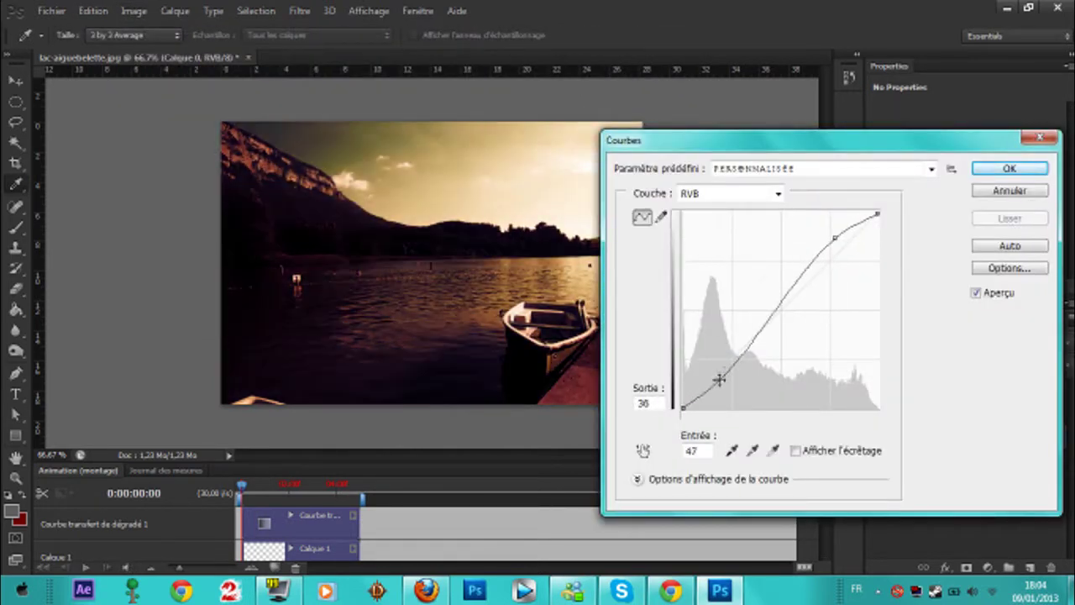
Step: Bend the red and green channel curves into gentle S shapes with brighter highlights and darker shadows
{"action": "left_click", "coordinate": [730, 193]}
{"action": "left_click", "coordinate": [715, 222]}
{"action": "left_click_drag", "start_coordinate": [839, 252], "coordinate": [837, 241]}
{"action": "left_click_drag", "start_coordinate": [722, 361], "coordinate": [721, 379]}
{"action": "left_click", "coordinate": [731, 193]}
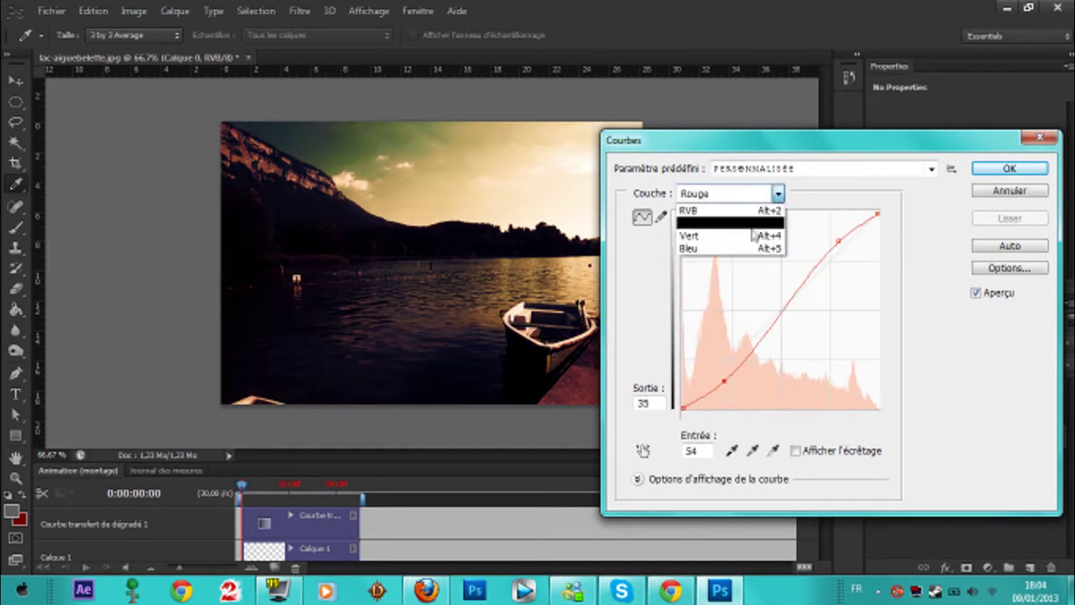
{"action": "left_click", "coordinate": [707, 233]}
{"action": "left_click_drag", "start_coordinate": [838, 252], "coordinate": [838, 238]}
{"action": "left_click_drag", "start_coordinate": [720, 362], "coordinate": [718, 383]}
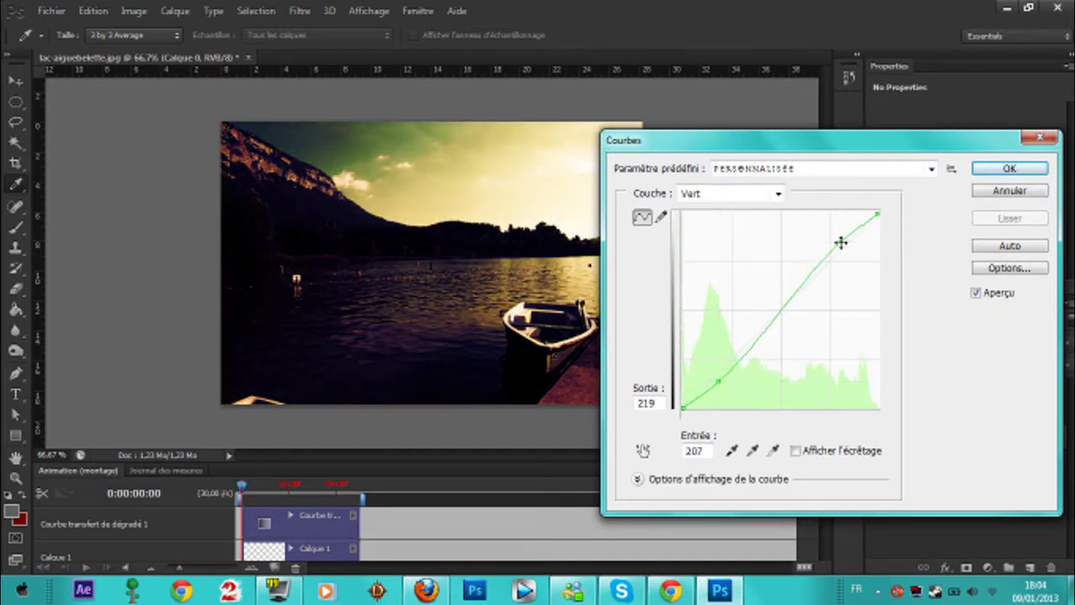
Step: Bend the blue channel curve into a gentle S and apply the Curves adjustment
{"action": "left_click", "coordinate": [731, 193]}
{"action": "left_click", "coordinate": [707, 244]}
{"action": "left_click_drag", "start_coordinate": [838, 254], "coordinate": [837, 238]}
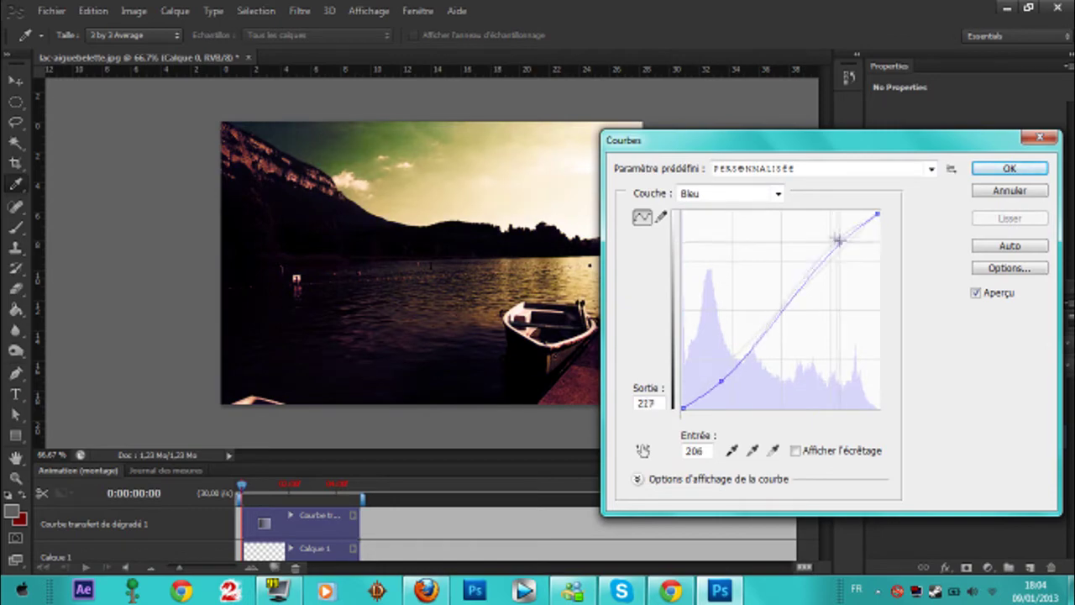
{"action": "key", "text": "Return"}
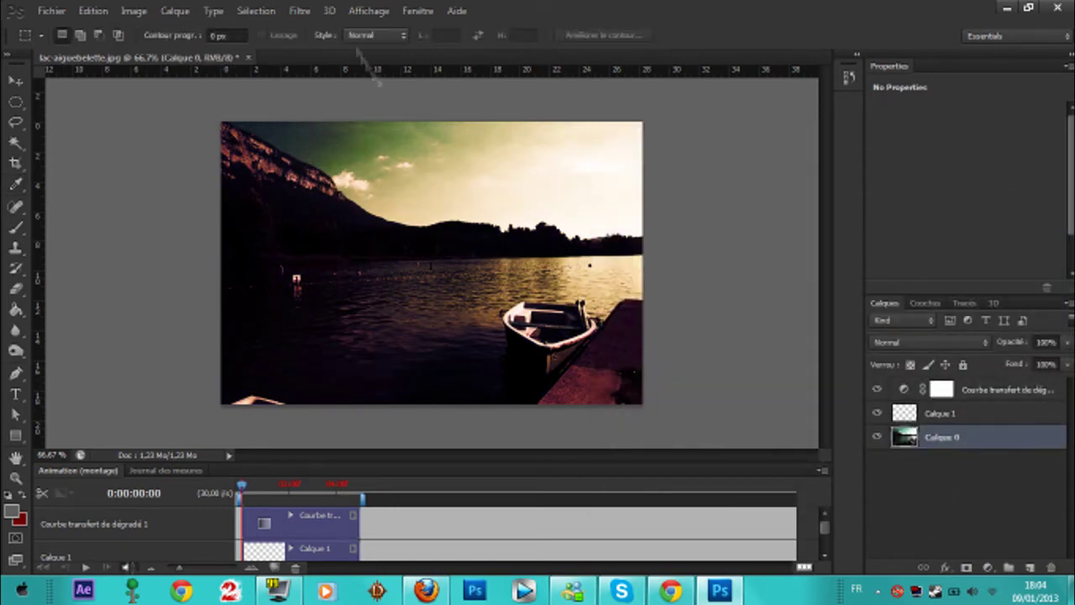
Step: Darken the edges of Calque 0 with a strong vignette using the Lens Correction filter
{"action": "left_click", "coordinate": [301, 11]}
{"action": "left_click", "coordinate": [361, 99]}
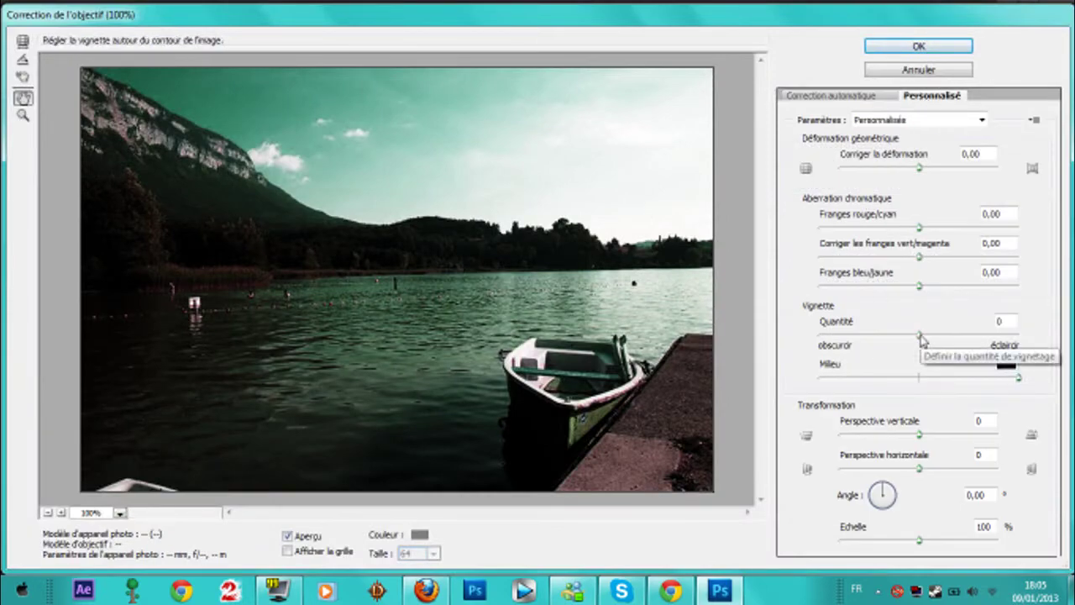
{"action": "left_click_drag", "start_coordinate": [919, 335], "coordinate": [840, 334]}
{"action": "left_click", "coordinate": [919, 46]}
Step: Start placing a file into the document and browse the Documents folders for the folder holding the Eiffel Tower image
{"action": "left_click", "coordinate": [51, 11]}
{"action": "left_click", "coordinate": [84, 252]}
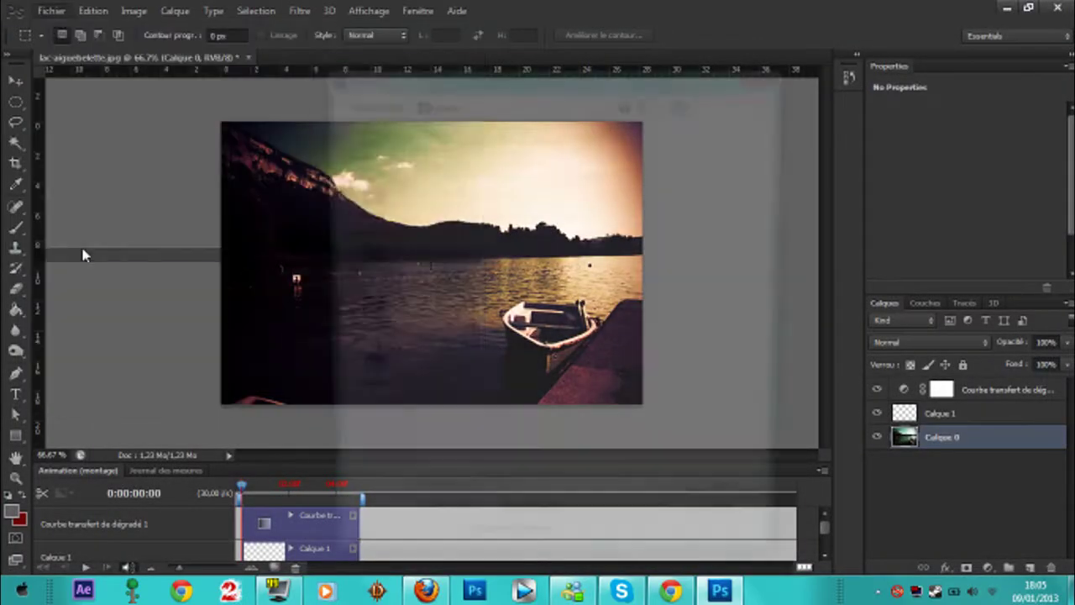
{"action": "double_click", "coordinate": [462, 139]}
{"action": "scroll", "coordinate": [739, 178], "scroll_direction": "down", "scroll_amount": 3}
{"action": "scroll", "coordinate": [740, 180], "scroll_direction": "down", "scroll_amount": 5}
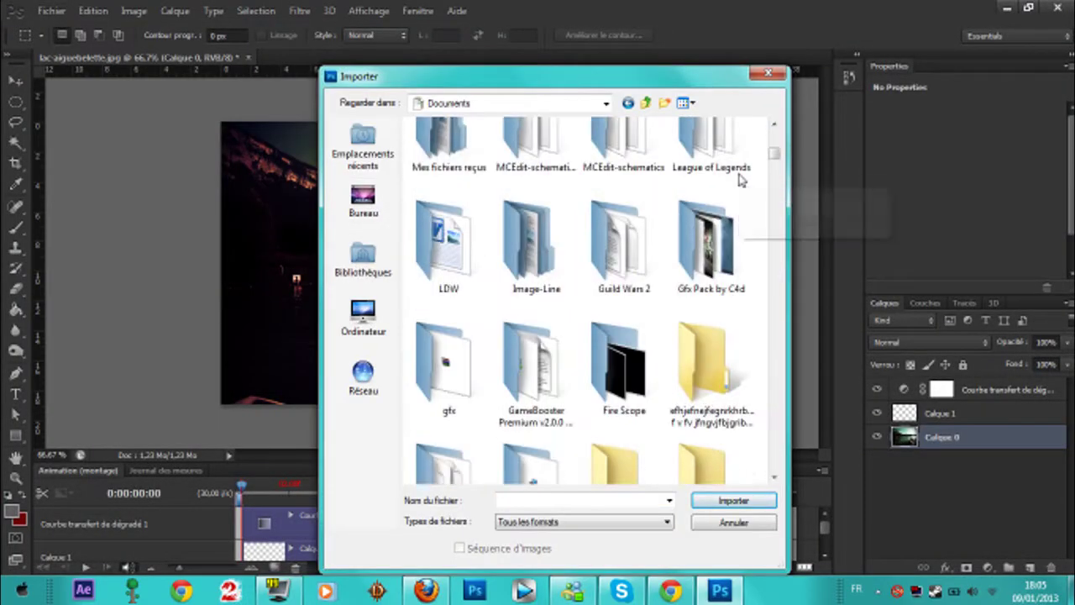
{"action": "double_click", "coordinate": [454, 239]}
{"action": "scroll", "coordinate": [740, 227], "scroll_direction": "down", "scroll_amount": 5}
{"action": "scroll", "coordinate": [740, 236], "scroll_direction": "up", "scroll_amount": 3}
{"action": "double_click", "coordinate": [715, 244]}
Step: Place the Eiffel Tower image above Calque 0, scaled down within the lake photo
{"action": "left_click_drag", "start_coordinate": [647, 77], "coordinate": [623, 142]}
{"action": "left_click", "coordinate": [594, 242]}
{"action": "left_click", "coordinate": [505, 241]}
{"action": "left_click", "coordinate": [418, 352]}
{"action": "left_click", "coordinate": [705, 555]}
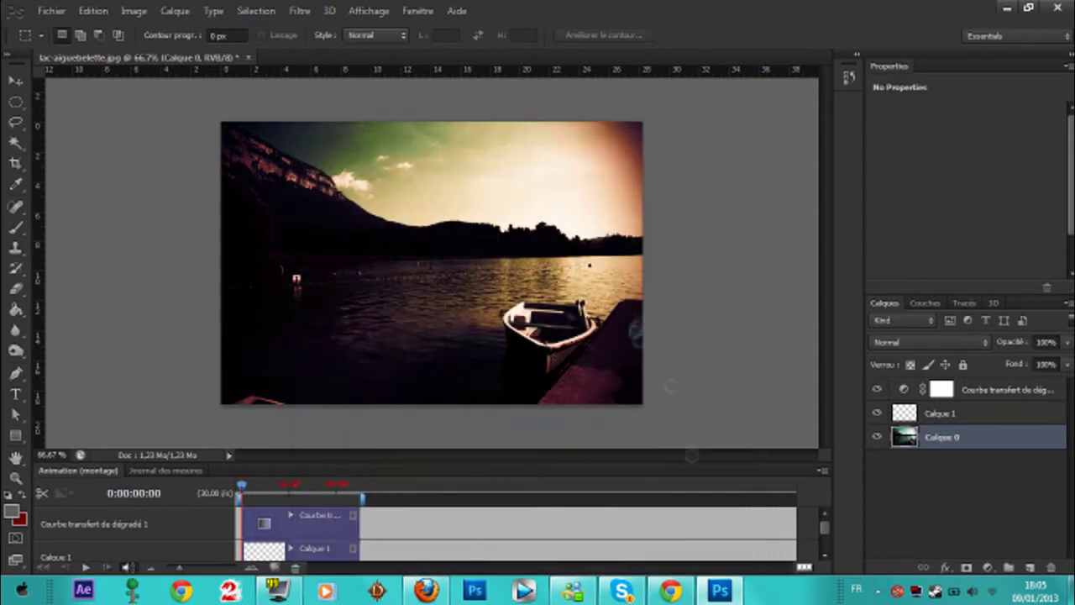
{"action": "left_click_drag", "start_coordinate": [540, 127], "coordinate": [477, 179]}
{"action": "key", "text": "Return"}
Step: Rasterize the Eiffel Tower layer and delete the large sky area around the tower using the Magic Wand
{"action": "scroll", "coordinate": [378, 271], "scroll_direction": "up", "scroll_amount": 4}
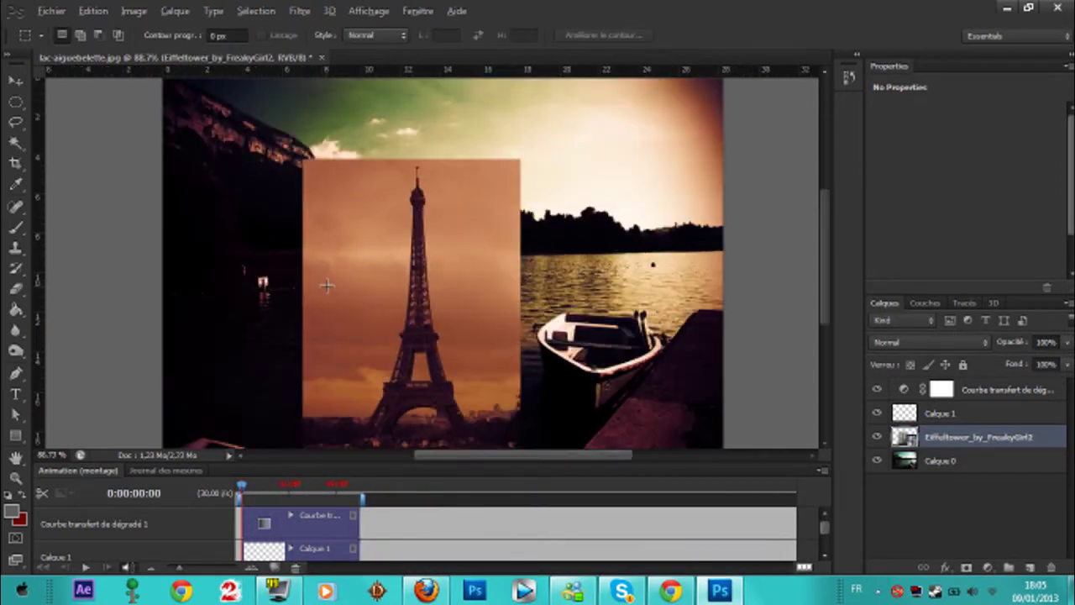
{"action": "left_click", "coordinate": [15, 143]}
{"action": "left_click", "coordinate": [514, 278]}
{"action": "key", "text": "Delete"}
{"action": "left_click", "coordinate": [542, 255]}
{"action": "right_click", "coordinate": [939, 437]}
{"action": "left_click", "coordinate": [756, 189]}
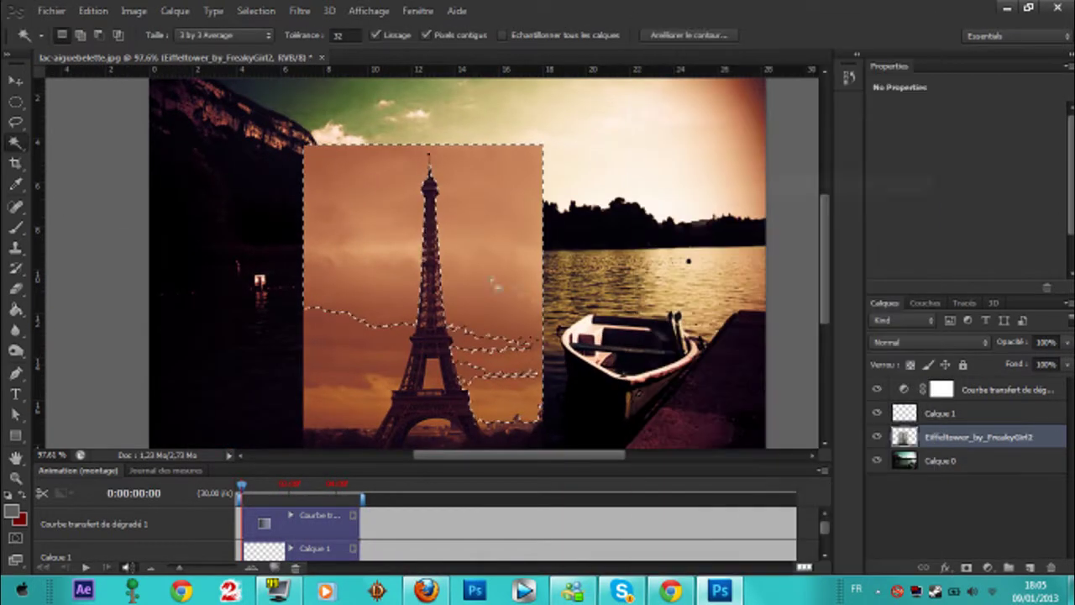
{"action": "key", "text": "Delete"}
Step: Select and delete the remaining sky patches beside the lower half of the tower with the Magic Wand
{"action": "left_click", "coordinate": [325, 361]}
{"action": "key", "text": "Delete"}
{"action": "left_click", "coordinate": [482, 343]}
{"action": "key", "text": "Delete"}
{"action": "left_click", "coordinate": [479, 368]}
{"action": "key", "text": "Delete"}
{"action": "left_click", "coordinate": [439, 348]}
{"action": "left_click", "coordinate": [519, 341]}
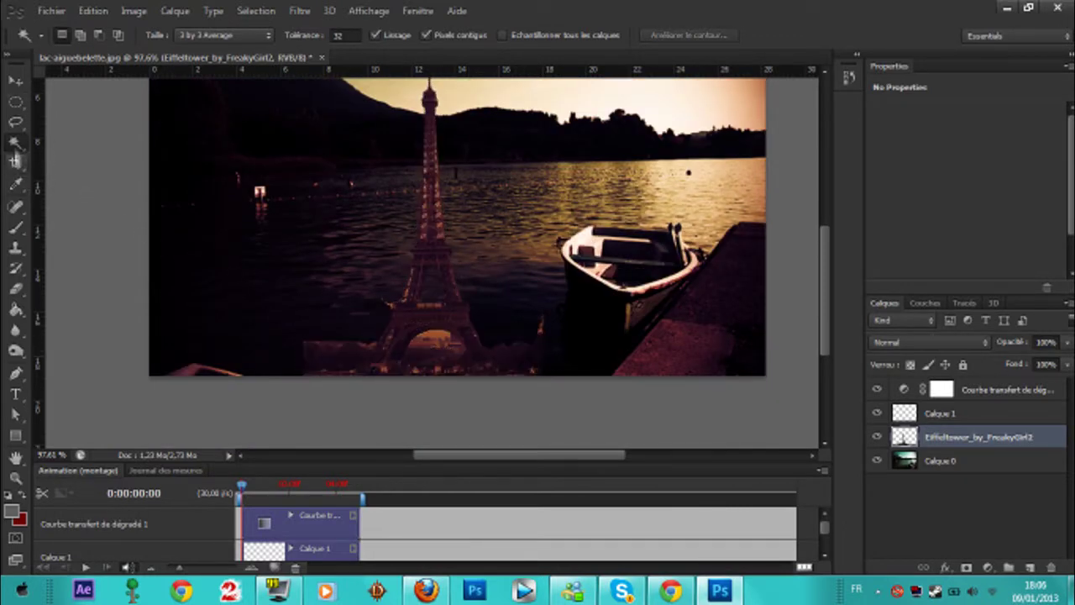
Step: Use the Quick Selection tool to remove the trees left of the tower and a small ground patch below its arch
{"action": "left_click_drag", "start_coordinate": [15, 144], "coordinate": [84, 140]}
{"action": "scroll", "coordinate": [340, 353], "scroll_direction": "up", "scroll_amount": 5}
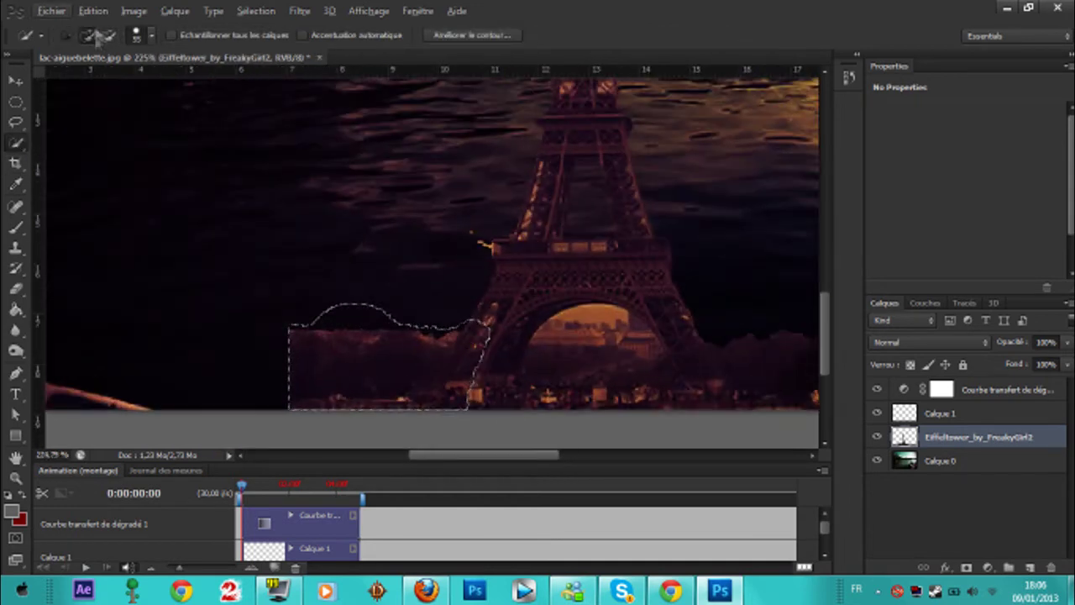
{"action": "key", "text": "Delete"}
{"action": "left_click_drag", "start_coordinate": [378, 361], "coordinate": [588, 277]}
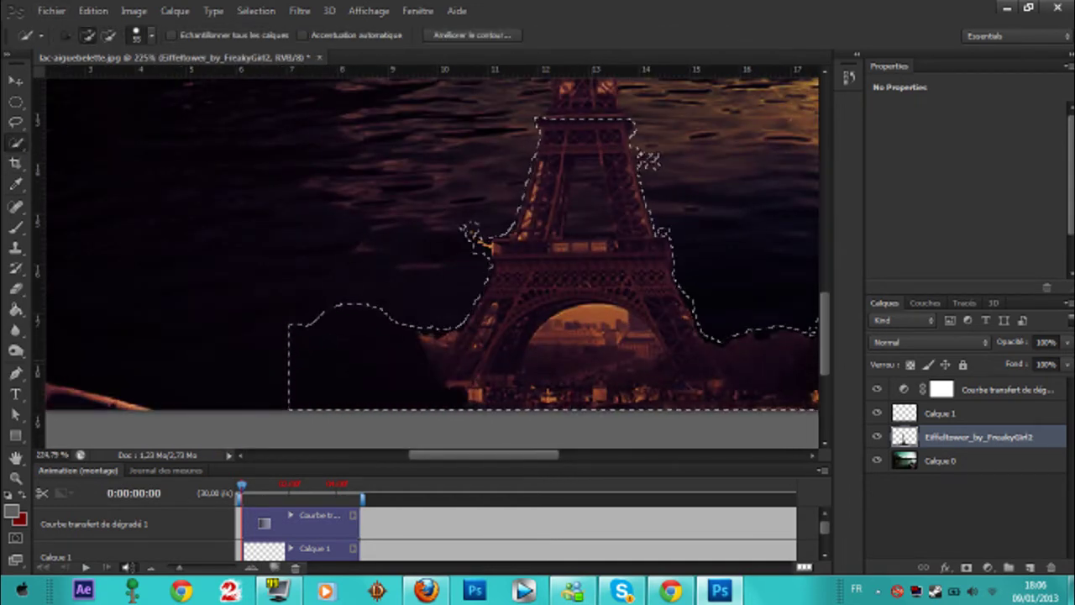
{"action": "left_click", "coordinate": [109, 36]}
{"action": "mouse_move", "coordinate": [608, 359]}
{"action": "left_mouse_down"}
{"action": "mouse_move", "coordinate": [541, 361]}
{"action": "mouse_move", "coordinate": [589, 260]}
{"action": "mouse_move", "coordinate": [651, 265]}
{"action": "left_mouse_up"}
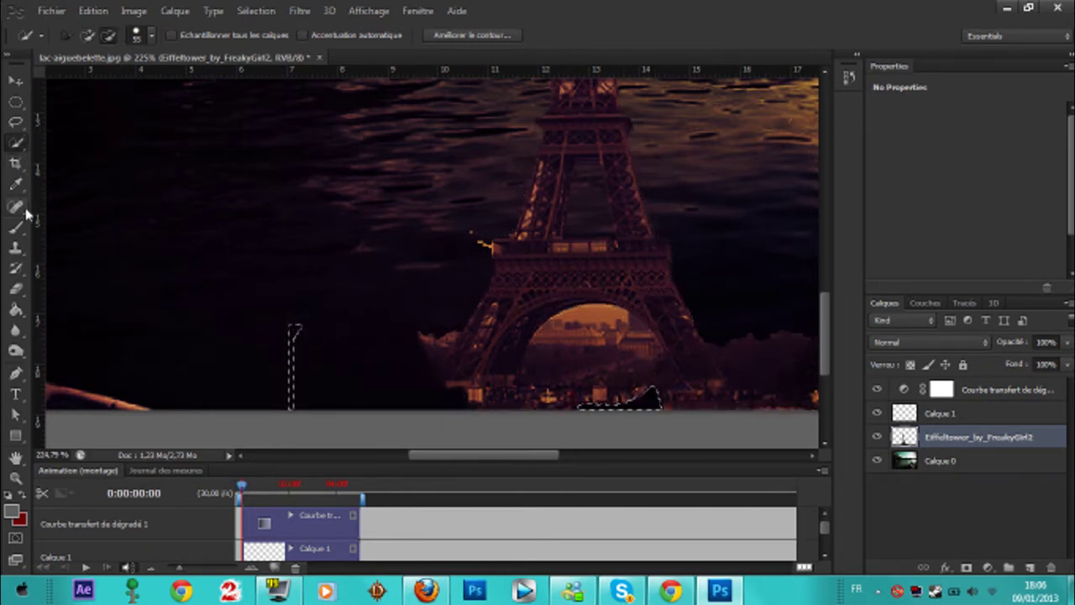
Step: Erase the cityscape beneath the tower's arch with a hard round eraser tip
{"action": "key", "text": "e"}
{"action": "left_click", "coordinate": [80, 35]}
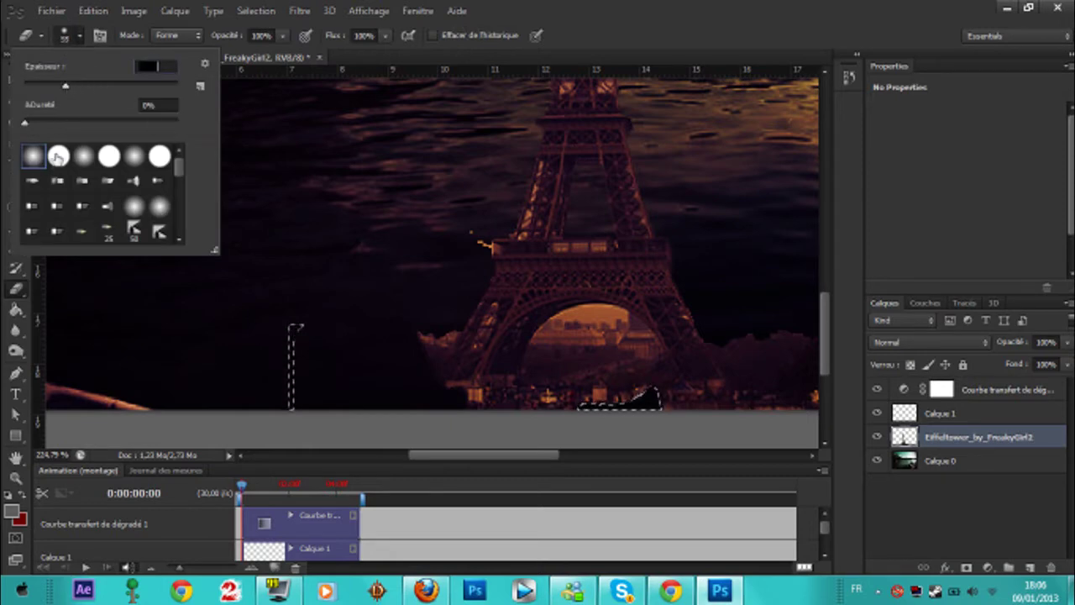
{"action": "scroll", "coordinate": [64, 158], "scroll_direction": "down", "scroll_amount": 2}
{"action": "double_click", "coordinate": [60, 157]}
{"action": "left_click_drag", "start_coordinate": [597, 294], "coordinate": [561, 290]}
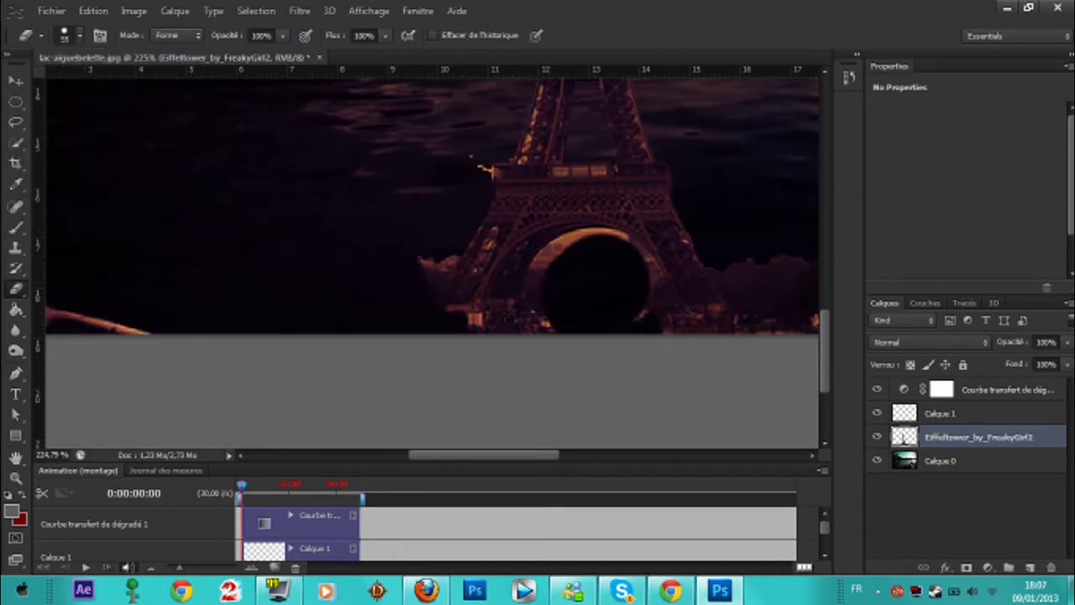
Step: Set the eraser size to 24 px and erase the leftover trees and ground around the tower's feet
{"action": "scroll", "coordinate": [433, 263], "scroll_direction": "right", "scroll_amount": 5}
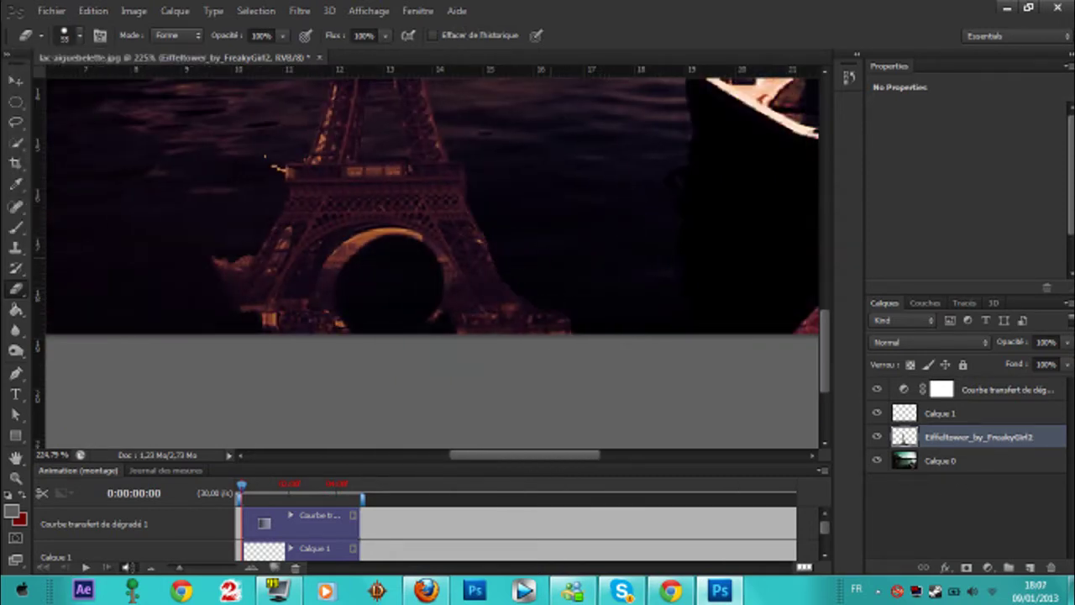
{"action": "left_click", "coordinate": [69, 40]}
{"action": "left_click_drag", "start_coordinate": [52, 88], "coordinate": [42, 87]}
{"action": "mouse_move", "coordinate": [545, 333]}
{"action": "left_mouse_down"}
{"action": "mouse_move", "coordinate": [493, 343]}
{"action": "mouse_move", "coordinate": [457, 324]}
{"action": "left_mouse_up"}
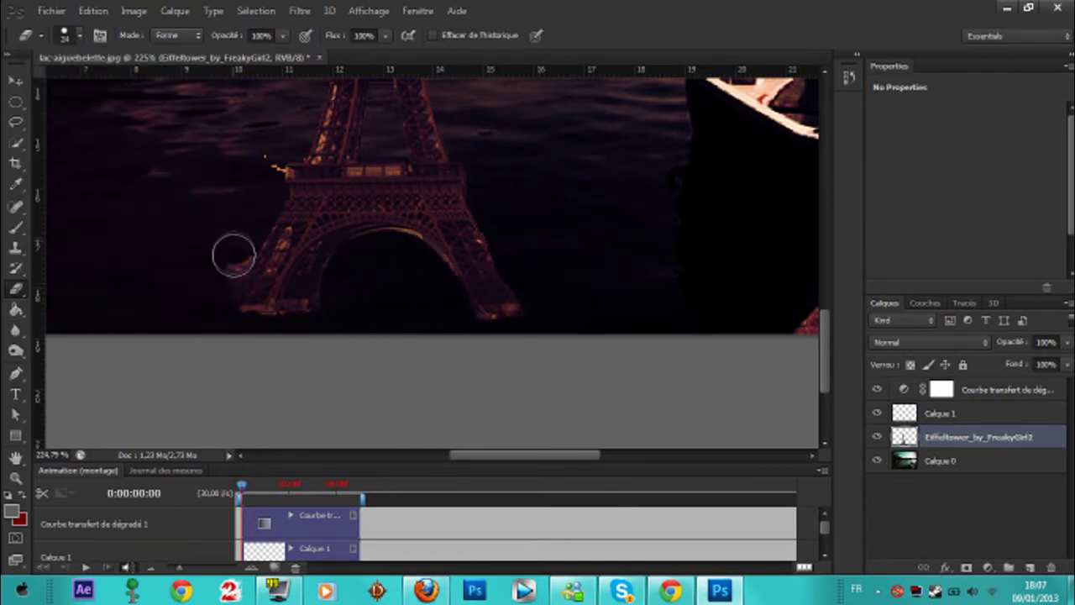
Step: Set the eraser size to 13 px and clean up the leftover background along the inside of the arch
{"action": "scroll", "coordinate": [256, 220], "scroll_direction": "up", "scroll_amount": 1}
{"action": "scroll", "coordinate": [263, 249], "scroll_direction": "up", "scroll_amount": 5}
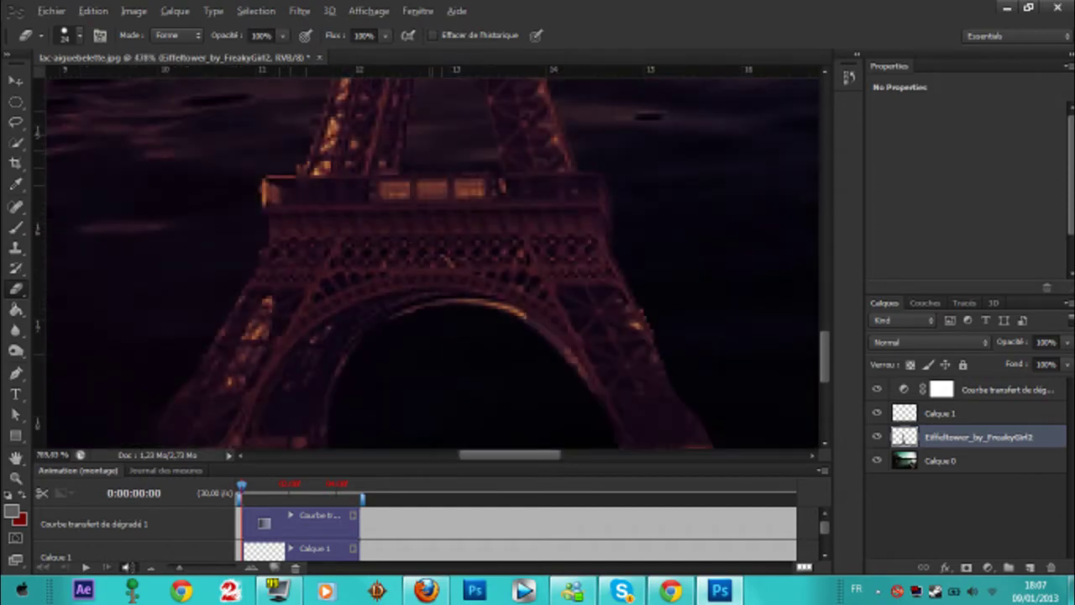
{"action": "left_click", "coordinate": [74, 38]}
{"action": "left_click_drag", "start_coordinate": [43, 88], "coordinate": [34, 88]}
{"action": "left_click", "coordinate": [550, 265]}
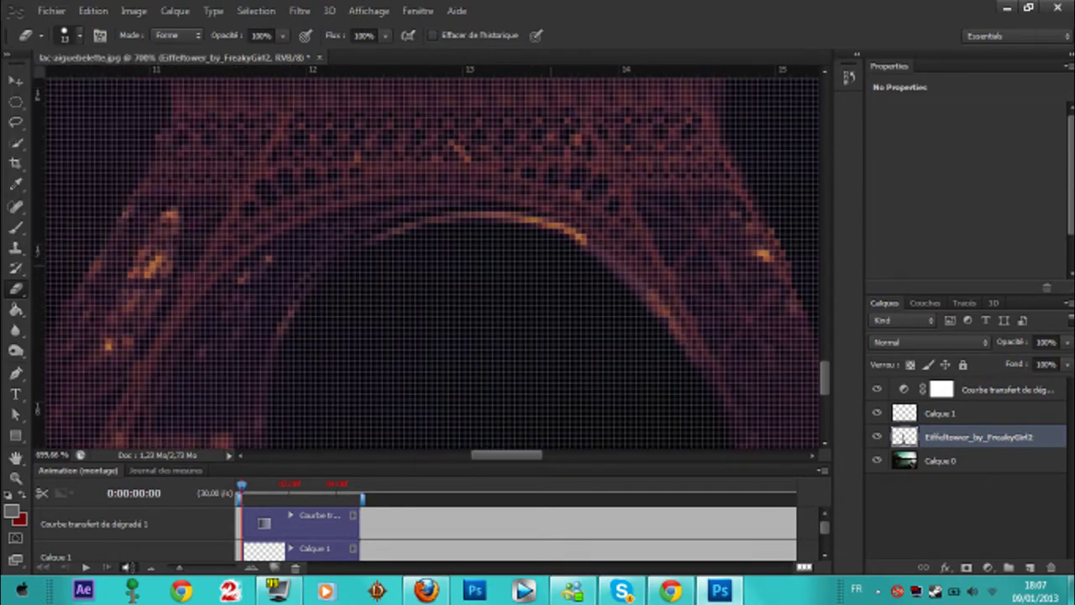
Step: Move the cut-out tower up to the far shoreline in the right part of the photo and scale it down
{"action": "scroll", "coordinate": [530, 343], "scroll_direction": "down", "scroll_amount": 8}
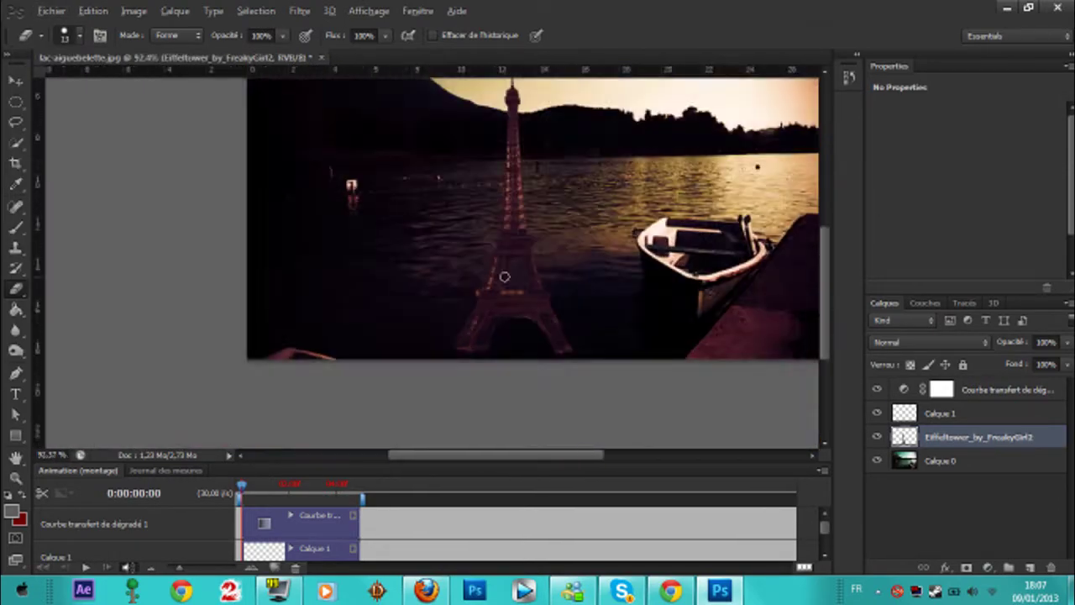
{"action": "key", "text": "v"}
{"action": "mouse_move", "coordinate": [417, 334]}
{"action": "left_mouse_down"}
{"action": "mouse_move", "coordinate": [452, 292]}
{"action": "mouse_move", "coordinate": [588, 202]}
{"action": "mouse_move", "coordinate": [458, 160]}
{"action": "mouse_move", "coordinate": [571, 158]}
{"action": "mouse_move", "coordinate": [555, 154]}
{"action": "left_mouse_up"}
{"action": "left_click", "coordinate": [17, 287]}
{"action": "left_click", "coordinate": [23, 83]}
{"action": "key", "text": "ctrl+t"}
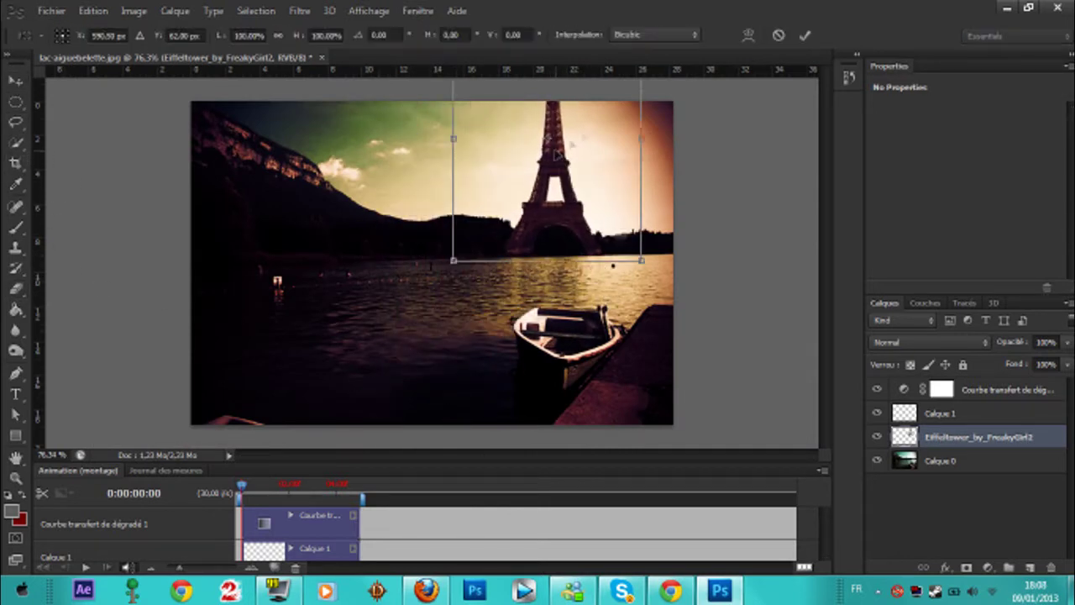
{"action": "left_click_drag", "start_coordinate": [641, 260], "coordinate": [600, 200]}
{"action": "key", "text": "Return"}
Step: Stand the tower on the far waterline behind the boat and shrink it further so its tip fits in the sky
{"action": "left_click_drag", "start_coordinate": [528, 172], "coordinate": [552, 231]}
{"action": "key", "text": "ctrl+t"}
{"action": "left_click_drag", "start_coordinate": [468, 76], "coordinate": [497, 111]}
{"action": "key", "text": "Caps_Lock"}
{"action": "key", "text": "Return"}
{"action": "left_click_drag", "start_coordinate": [552, 230], "coordinate": [547, 237]}
{"action": "key", "text": "ctrl+t"}
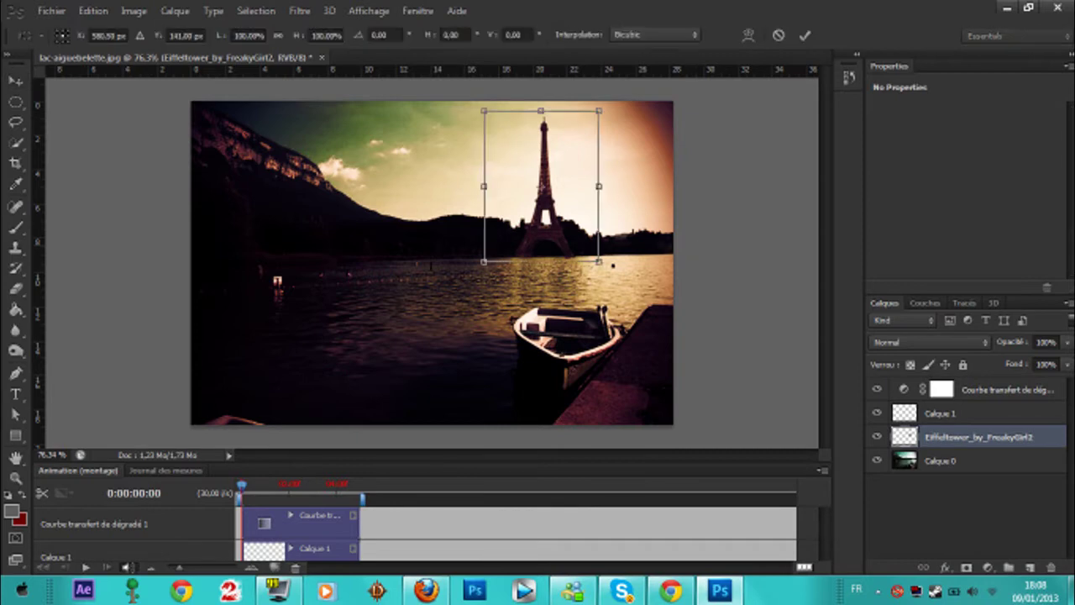
{"action": "left_click_drag", "start_coordinate": [619, 266], "coordinate": [617, 265]}
{"action": "key", "text": "Return"}
Step: Try to erase the Eiffel Tower's base along the far shoreline with the Eraser, and undo the erasing
{"action": "scroll", "coordinate": [586, 272], "scroll_direction": "up", "scroll_amount": 5}
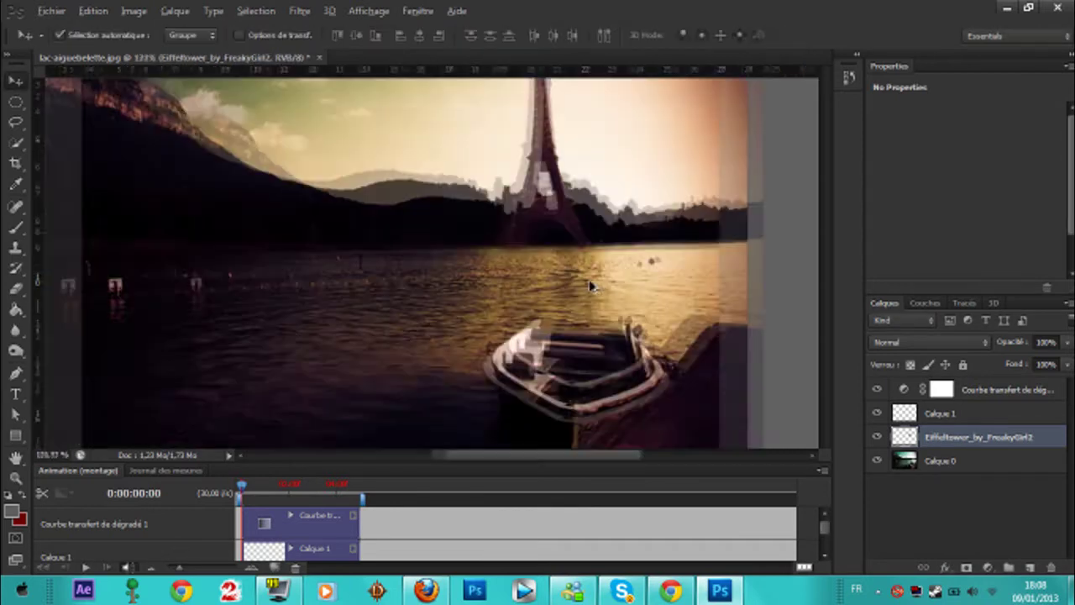
{"action": "key", "text": "e"}
{"action": "left_click", "coordinate": [65, 35]}
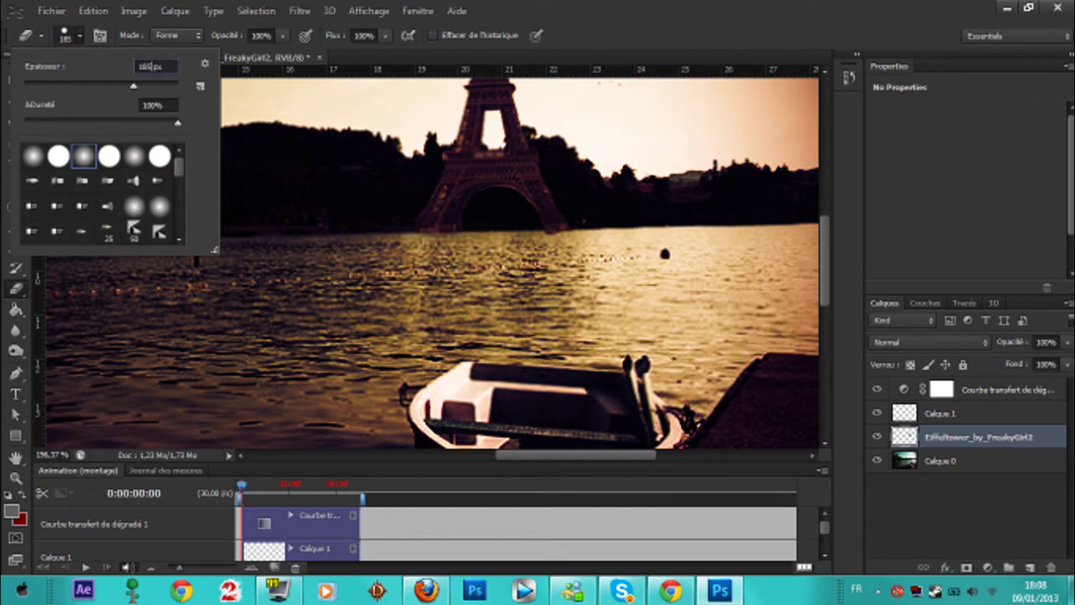
{"action": "left_click", "coordinate": [497, 286]}
{"action": "scroll", "coordinate": [486, 286], "scroll_direction": "down", "scroll_amount": 5}
{"action": "scroll", "coordinate": [563, 279], "scroll_direction": "down", "scroll_amount": 3}
{"action": "scroll", "coordinate": [564, 294], "scroll_direction": "right", "scroll_amount": 1}
{"action": "left_click", "coordinate": [65, 35]}
{"action": "left_click_drag", "start_coordinate": [102, 87], "coordinate": [89, 87]}
{"action": "left_click", "coordinate": [547, 149]}
{"action": "left_click", "coordinate": [542, 140]}
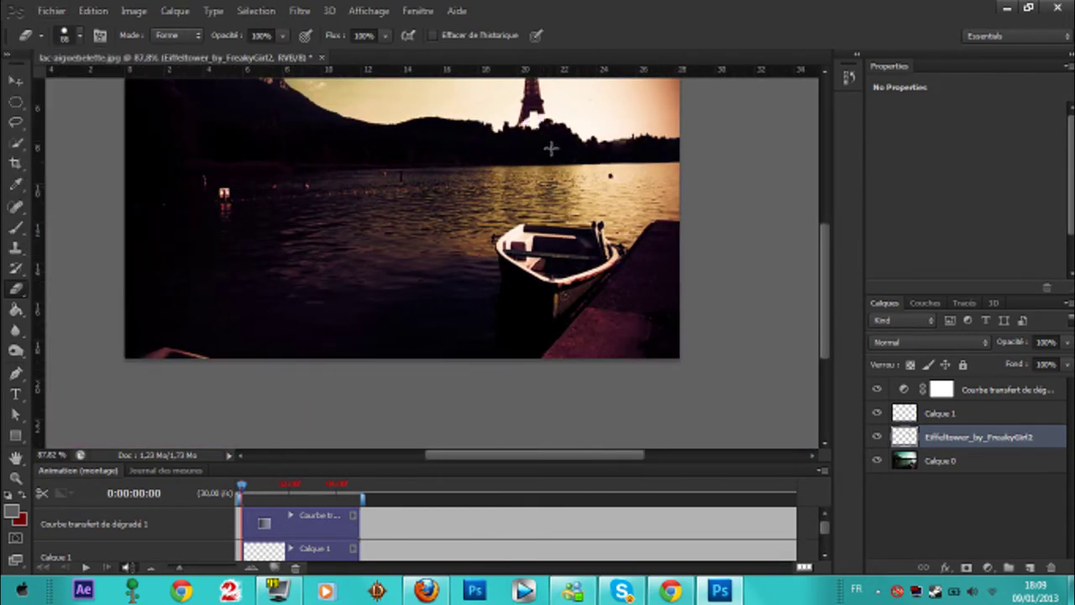
{"action": "scroll", "coordinate": [542, 139], "scroll_direction": "up", "scroll_amount": 4}
{"action": "key", "text": "ctrl+z"}
Step: Set the Eraser to 0% hardness and 145 px and softly fade the tower's feet into the dark shoreline
{"action": "left_click", "coordinate": [65, 35]}
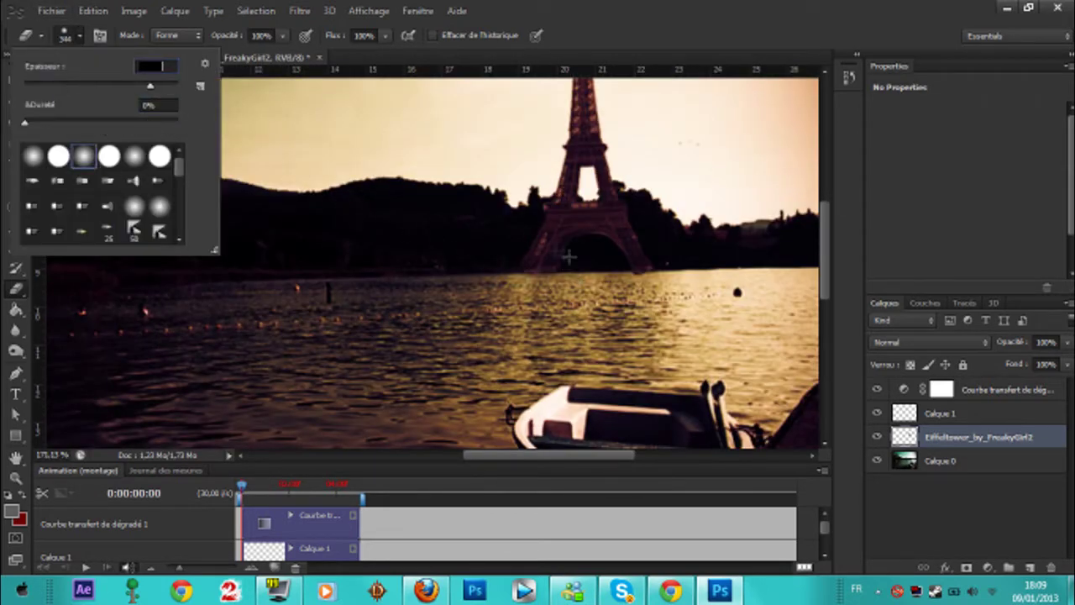
{"action": "left_click", "coordinate": [525, 332]}
{"action": "left_click", "coordinate": [72, 36]}
{"action": "left_click", "coordinate": [153, 129]}
{"action": "left_click", "coordinate": [506, 357]}
{"action": "key", "text": "ctrl+z"}
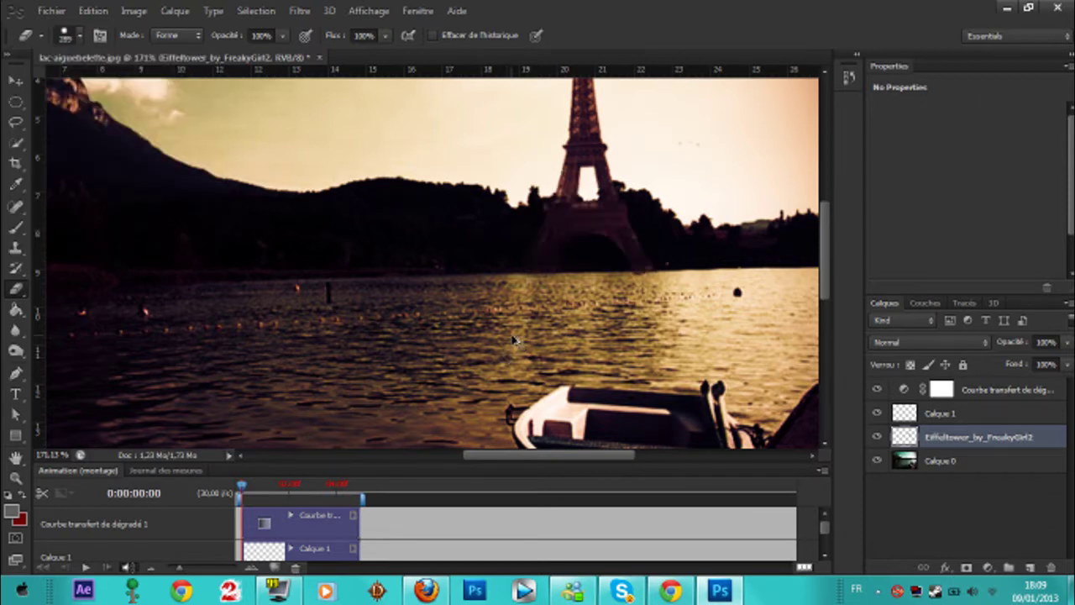
{"action": "left_click", "coordinate": [65, 36]}
{"action": "left_click", "coordinate": [124, 85]}
{"action": "left_click", "coordinate": [683, 344]}
{"action": "scroll", "coordinate": [545, 334], "scroll_direction": "down", "scroll_amount": 5}
{"action": "left_click", "coordinate": [946, 460]}
{"action": "left_click", "coordinate": [946, 439]}
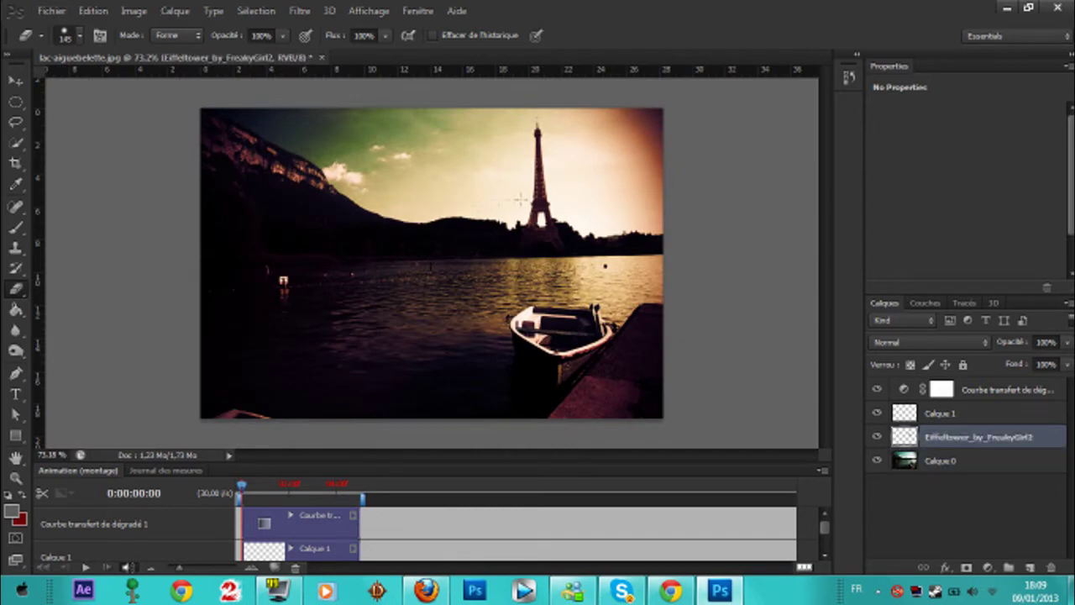
Step: Place the Tower-Crane image from the Immeubles - Monuments - City folder into the composition
{"action": "key", "text": "v"}
{"action": "left_click", "coordinate": [51, 11]}
{"action": "left_click", "coordinate": [92, 262]}
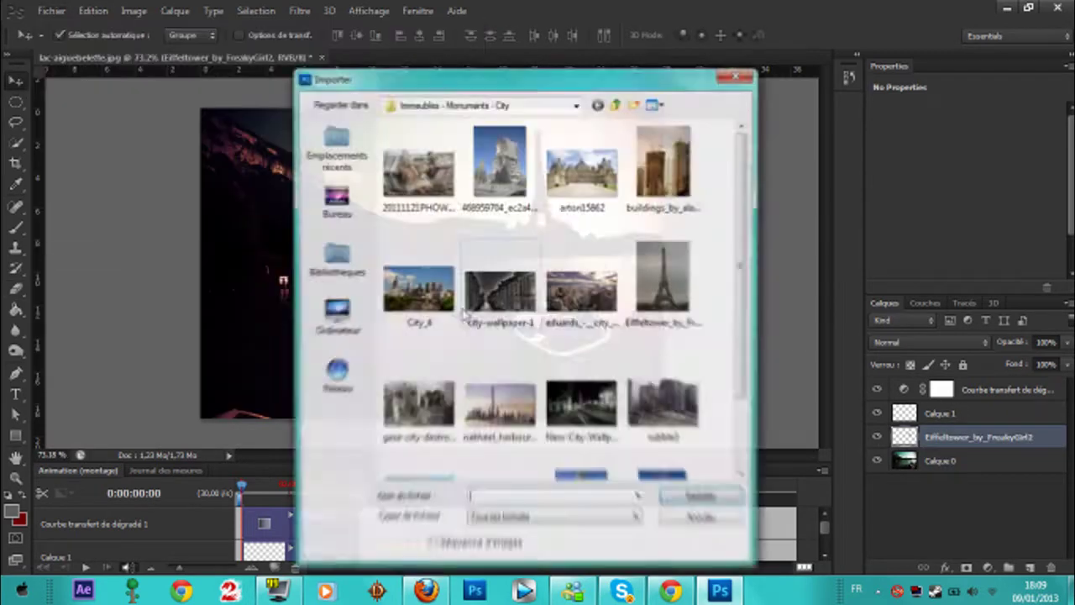
{"action": "left_click", "coordinate": [583, 290]}
{"action": "scroll", "coordinate": [583, 290], "scroll_direction": "down", "scroll_amount": 3}
{"action": "left_click", "coordinate": [588, 416]}
{"action": "left_click", "coordinate": [679, 430]}
{"action": "left_click", "coordinate": [501, 316]}
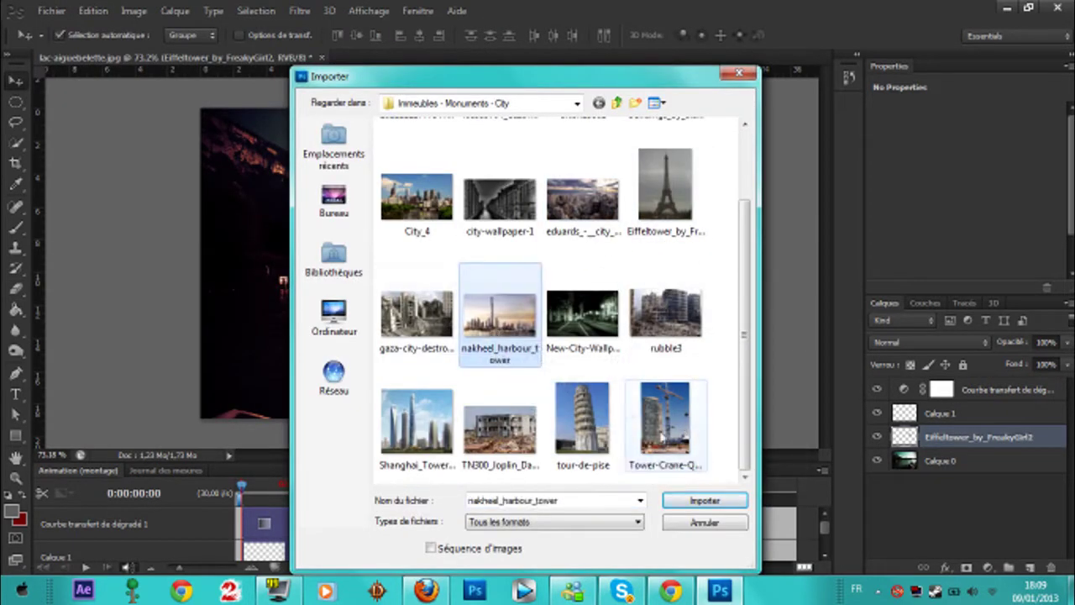
{"action": "double_click", "coordinate": [667, 427]}
Step: Enlarge the placed crane image to about 11.5 by 17.3 cm and position it in the middle of the photo
{"action": "left_click_drag", "start_coordinate": [456, 229], "coordinate": [515, 140]}
{"action": "left_click_drag", "start_coordinate": [407, 302], "coordinate": [324, 418]}
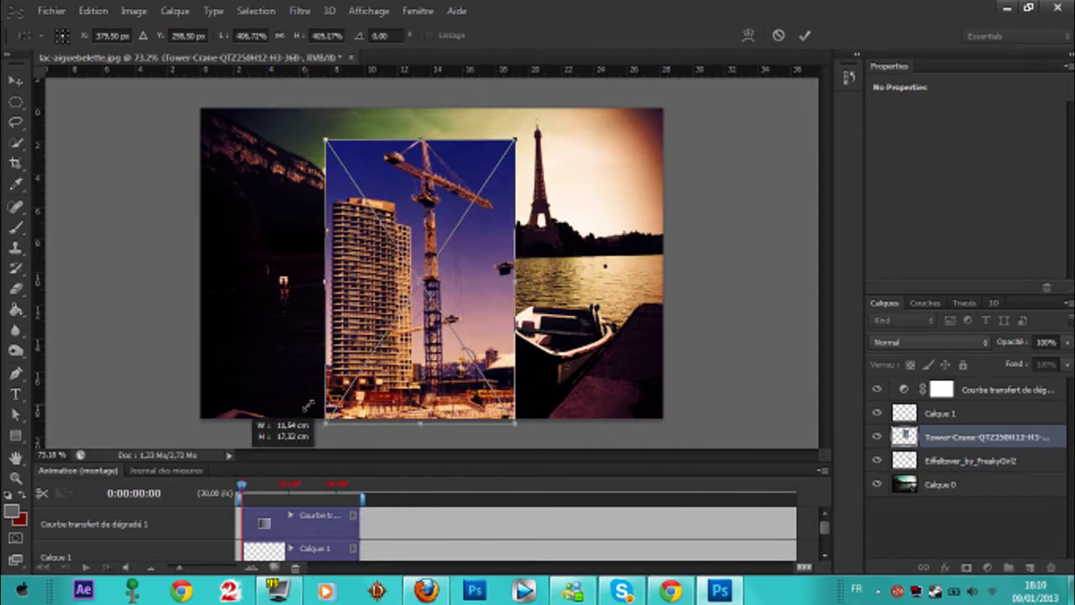
{"action": "key", "text": "Return"}
Step: Select the sky around the crane with the Magic Wand and rasterize the crane layer so its pixels can be deleted
{"action": "right_click", "coordinate": [16, 143]}
{"action": "left_click", "coordinate": [91, 164]}
{"action": "left_click", "coordinate": [479, 253]}
{"action": "key", "text": "Delete"}
{"action": "left_click", "coordinate": [541, 258]}
{"action": "right_click", "coordinate": [956, 436]}
{"action": "left_click", "coordinate": [747, 189]}
Step: Delete the blue sky patches around the crane and the building with the Magic Wand
{"action": "key", "text": "Delete"}
{"action": "left_click", "coordinate": [492, 165]}
{"action": "key", "text": "Delete"}
{"action": "left_click", "coordinate": [337, 167]}
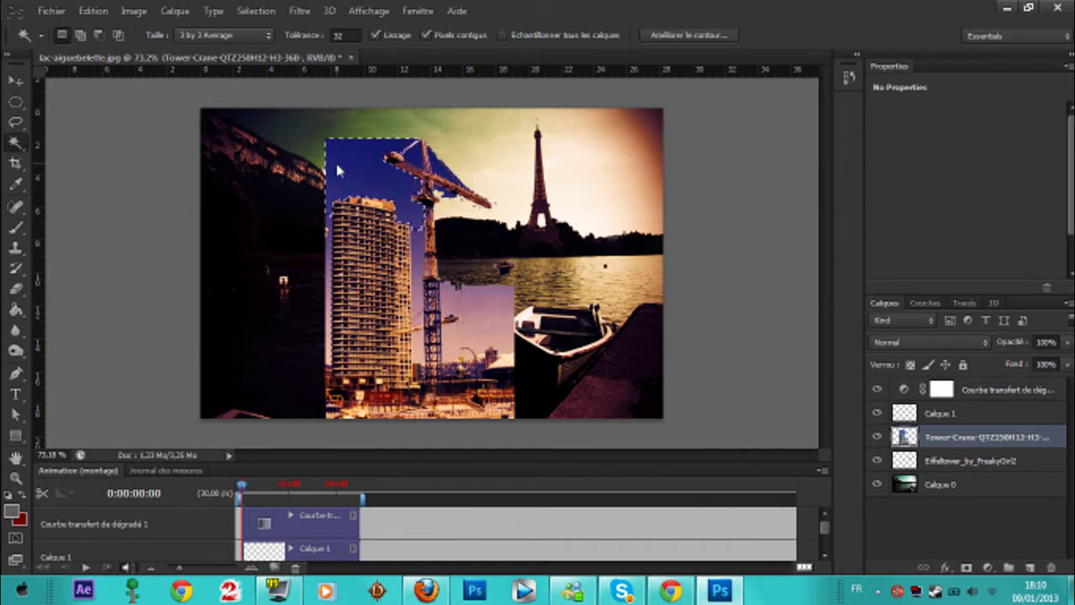
{"action": "key", "text": "Delete"}
{"action": "left_click", "coordinate": [419, 251]}
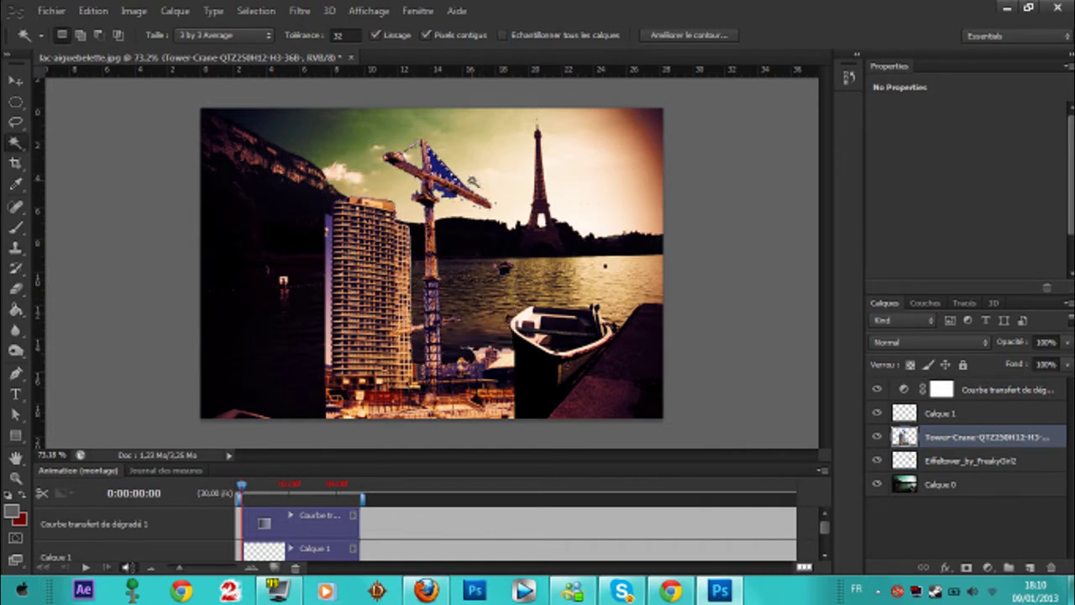
Step: Remove the ground area right of the crane's foot with Quick Selection and move the cutout up and right
{"action": "right_click", "coordinate": [21, 147]}
{"action": "left_click", "coordinate": [91, 149]}
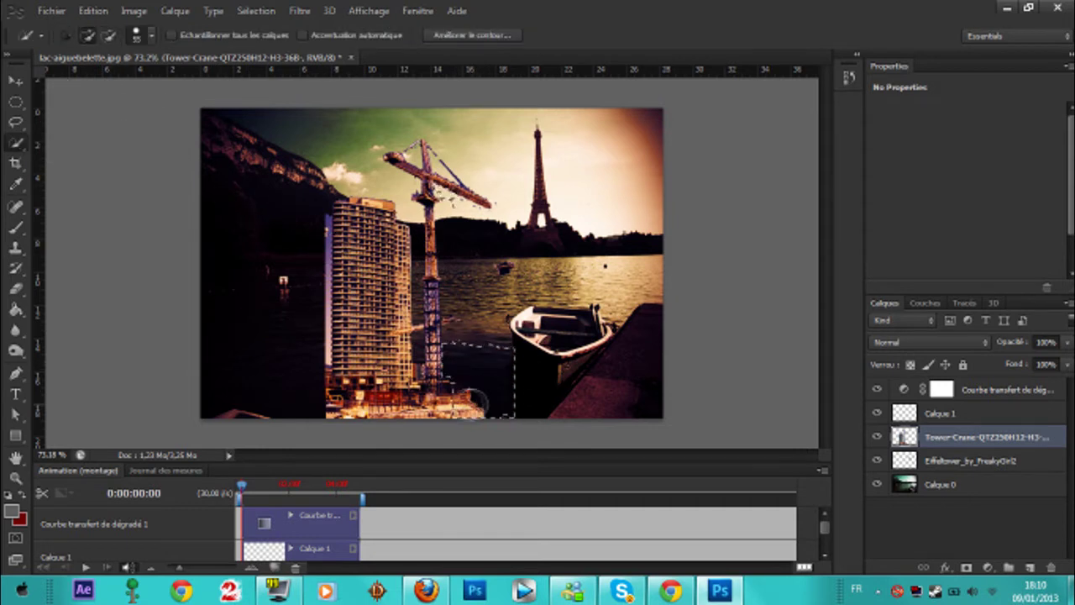
{"action": "left_click", "coordinate": [16, 81]}
{"action": "left_click_drag", "start_coordinate": [370, 327], "coordinate": [402, 270]}
Step: Lower the Eraser hardness at 145 px and softly erase the construction ground around the building's base
{"action": "left_click", "coordinate": [16, 289]}
{"action": "left_click", "coordinate": [79, 37]}
{"action": "left_click", "coordinate": [45, 126]}
{"action": "left_click", "coordinate": [348, 371]}
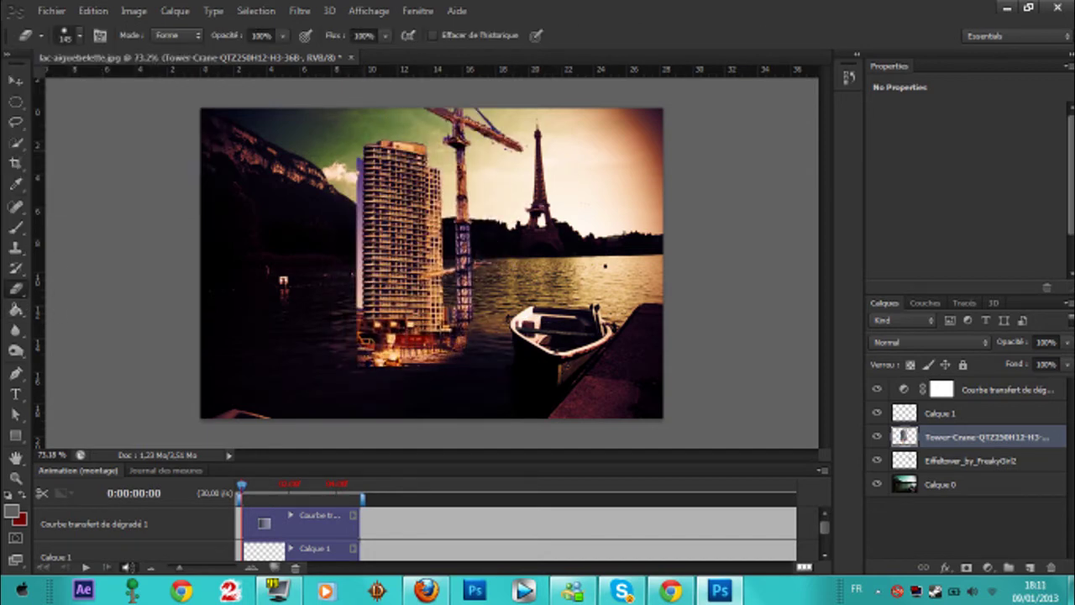
{"action": "left_click", "coordinate": [376, 163]}
Step: Set the Eraser hardness to 100% and erase the whole building, leaving only the crane
{"action": "left_click", "coordinate": [79, 36]}
{"action": "left_click_drag", "start_coordinate": [44, 122], "coordinate": [177, 123]}
{"action": "mouse_move", "coordinate": [380, 236]}
{"action": "left_mouse_down"}
{"action": "mouse_move", "coordinate": [383, 294]}
{"action": "mouse_move", "coordinate": [395, 240]}
{"action": "left_mouse_up"}
{"action": "left_click", "coordinate": [79, 36]}
{"action": "double_click", "coordinate": [162, 105]}
{"action": "left_click_drag", "start_coordinate": [398, 187], "coordinate": [400, 244]}
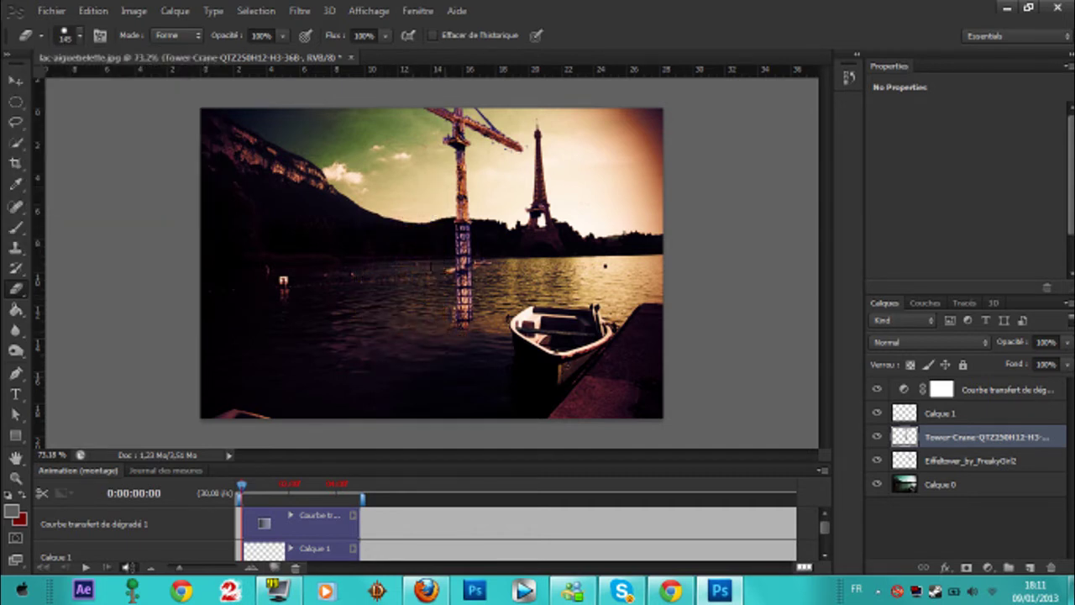
Step: Shift the crane to the left and darken it by lowering its lightness with Hue/Saturation
{"action": "scroll", "coordinate": [432, 263], "scroll_direction": "down", "scroll_amount": 4}
{"action": "key", "text": "v"}
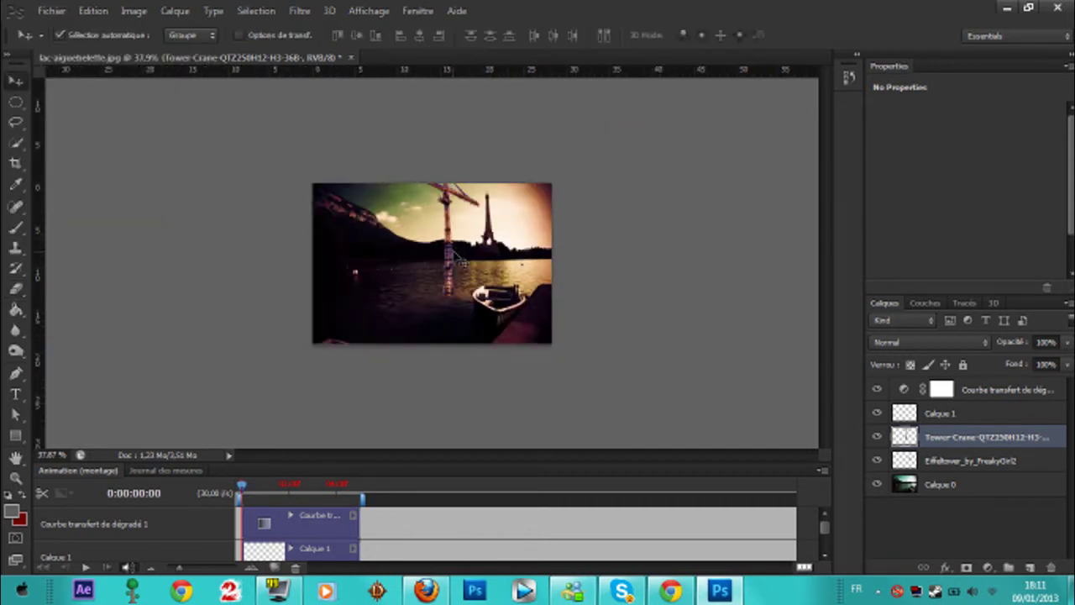
{"action": "left_click_drag", "start_coordinate": [453, 252], "coordinate": [420, 259]}
{"action": "left_click", "coordinate": [134, 10]}
{"action": "mouse_move", "coordinate": [337, 49]}
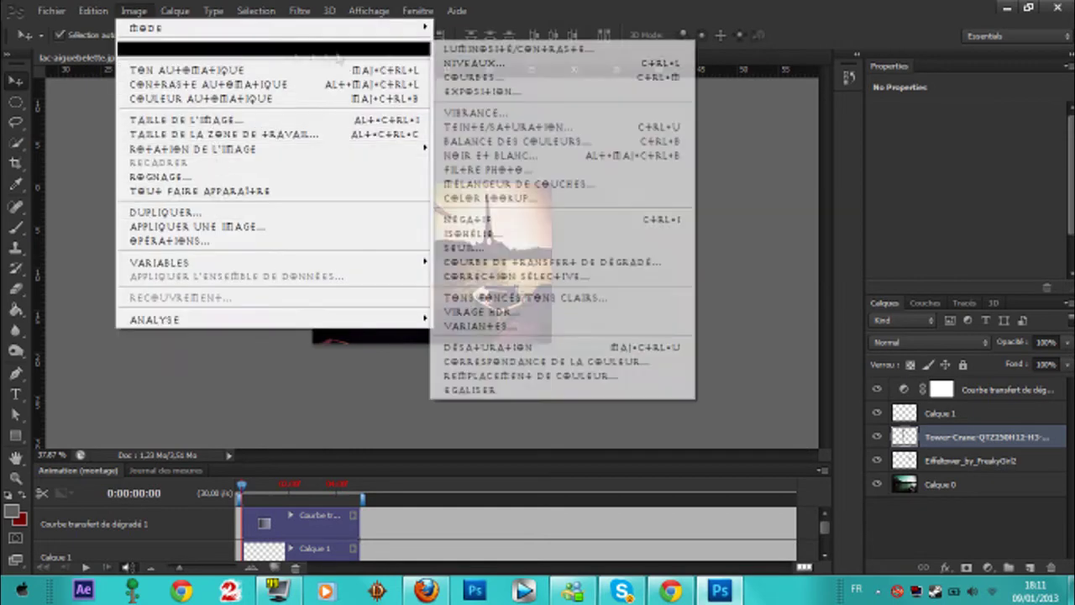
{"action": "left_click", "coordinate": [580, 126]}
{"action": "left_click_drag", "start_coordinate": [780, 332], "coordinate": [742, 334]}
{"action": "left_click", "coordinate": [977, 189]}
Step: Move the crane toward the mountain and scale it down so it stands on the far shore
{"action": "scroll", "coordinate": [357, 191], "scroll_direction": "up", "scroll_amount": 7}
{"action": "left_click_drag", "start_coordinate": [412, 271], "coordinate": [342, 141]}
{"action": "scroll", "coordinate": [341, 158], "scroll_direction": "down", "scroll_amount": 4}
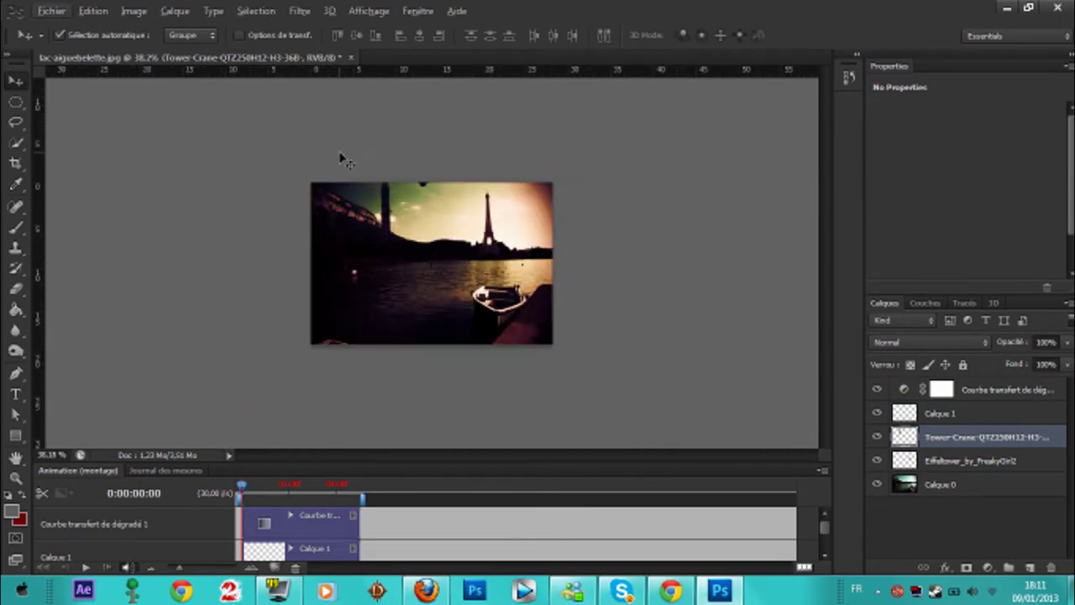
{"action": "key", "text": "ctrl+t"}
{"action": "left_click_drag", "start_coordinate": [329, 114], "coordinate": [391, 183]}
{"action": "key", "text": "Return"}
Step: Reduce the Eraser size and lower the crane slightly toward the far waterline
{"action": "scroll", "coordinate": [362, 240], "scroll_direction": "up", "scroll_amount": 10}
{"action": "scroll", "coordinate": [537, 328], "scroll_direction": "down", "scroll_amount": 4}
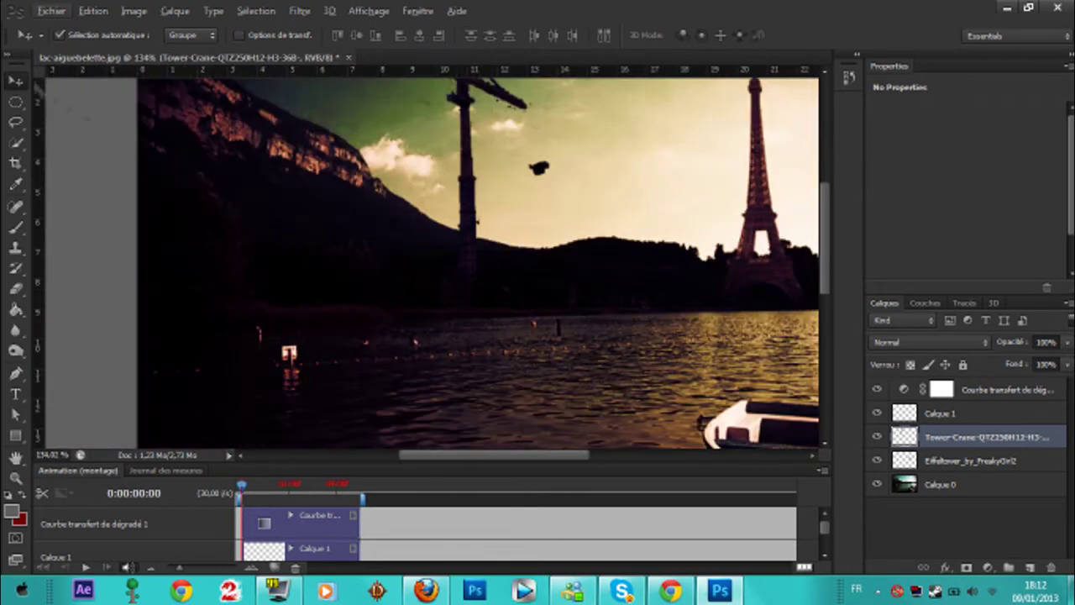
{"action": "left_click", "coordinate": [15, 288]}
{"action": "right_click", "coordinate": [130, 123]}
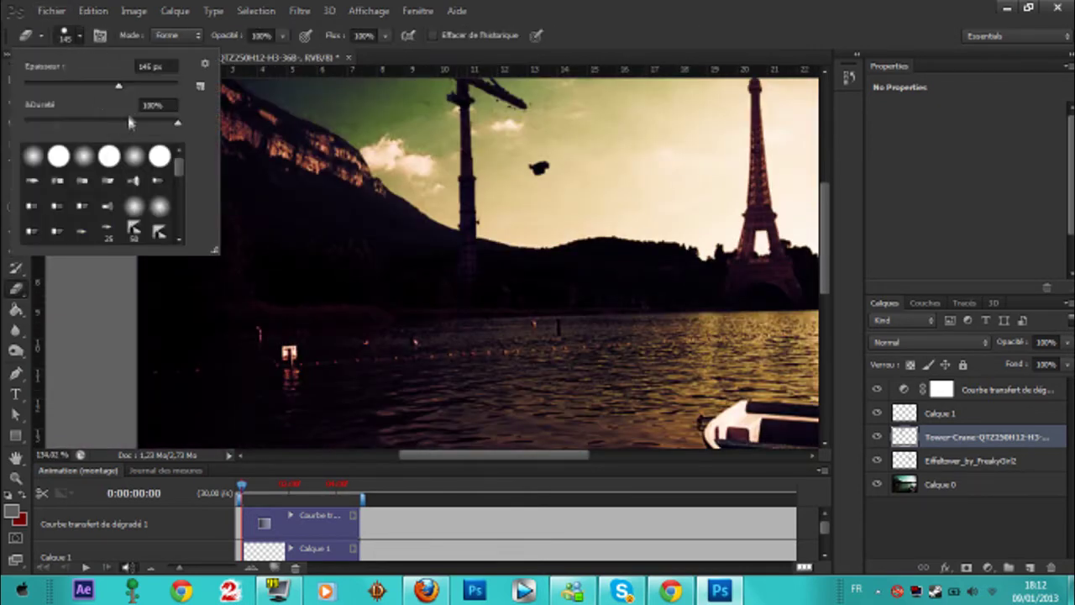
{"action": "left_click_drag", "start_coordinate": [116, 94], "coordinate": [107, 94]}
{"action": "key", "text": "Return"}
{"action": "key", "text": "v"}
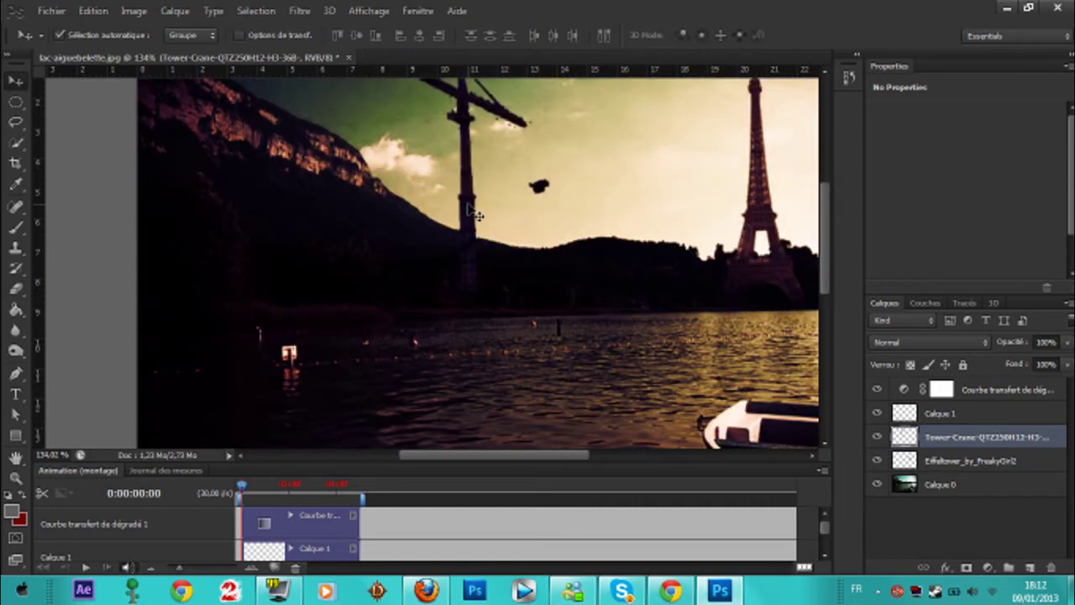
{"action": "key", "text": "ctrl+0"}
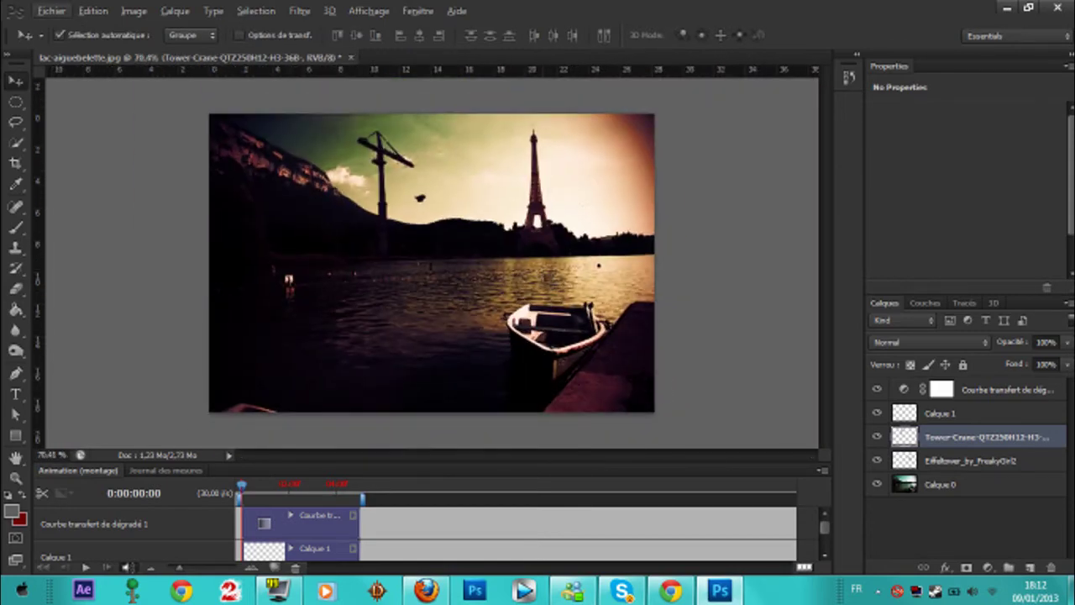
Step: Place waterfall image 12 from the Cascade D'eau folder into the composition
{"action": "left_click", "coordinate": [51, 11]}
{"action": "left_click", "coordinate": [85, 250]}
{"action": "left_click_drag", "start_coordinate": [751, 213], "coordinate": [751, 210]}
{"action": "left_click_drag", "start_coordinate": [584, 79], "coordinate": [628, 89]}
{"action": "left_click", "coordinate": [660, 113]}
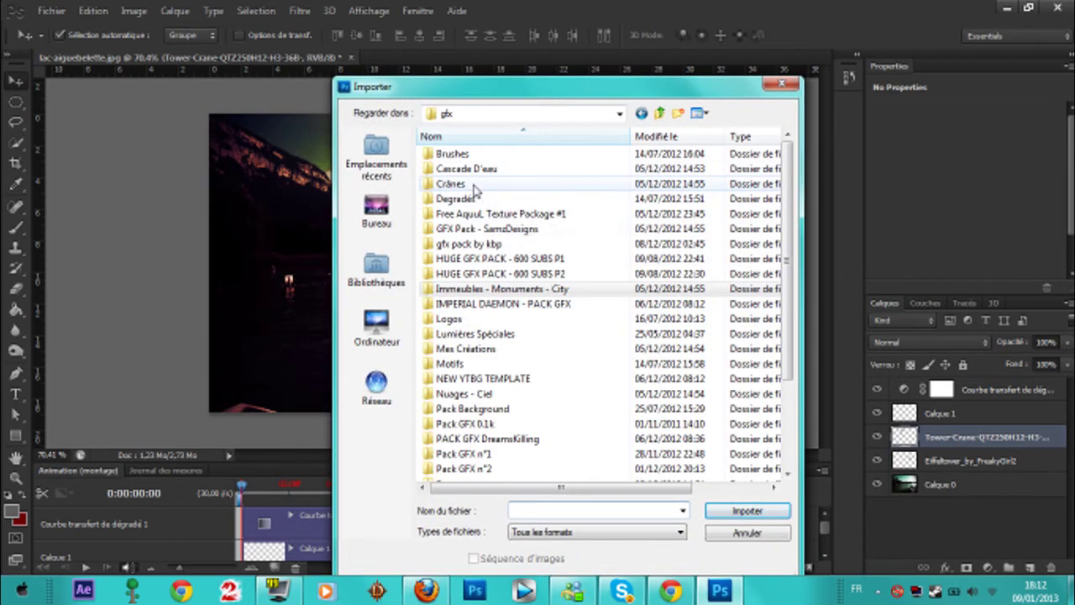
{"action": "double_click", "coordinate": [466, 168]}
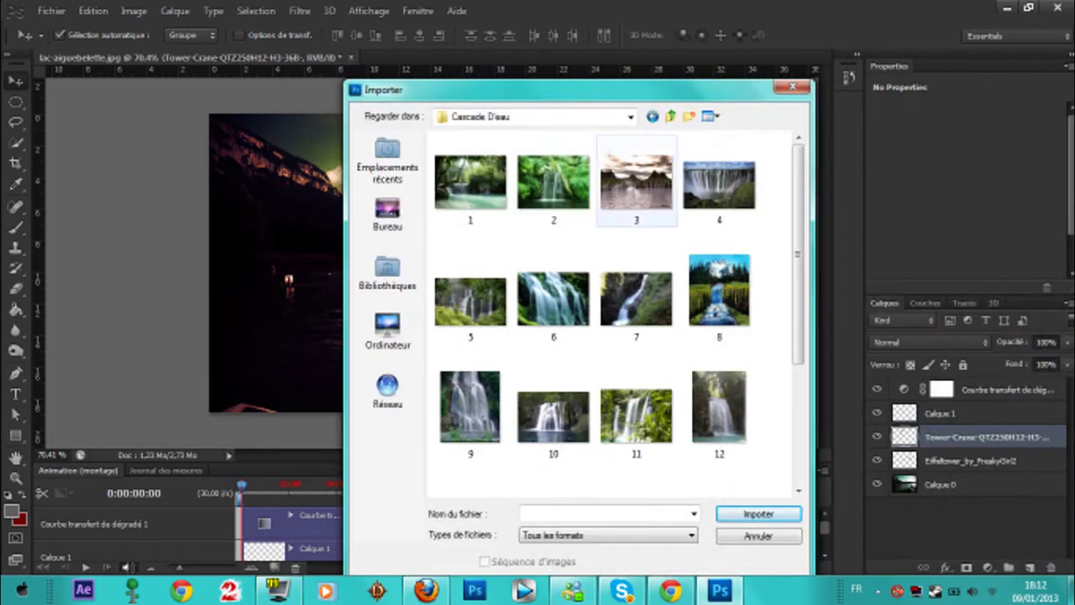
{"action": "left_click", "coordinate": [572, 195]}
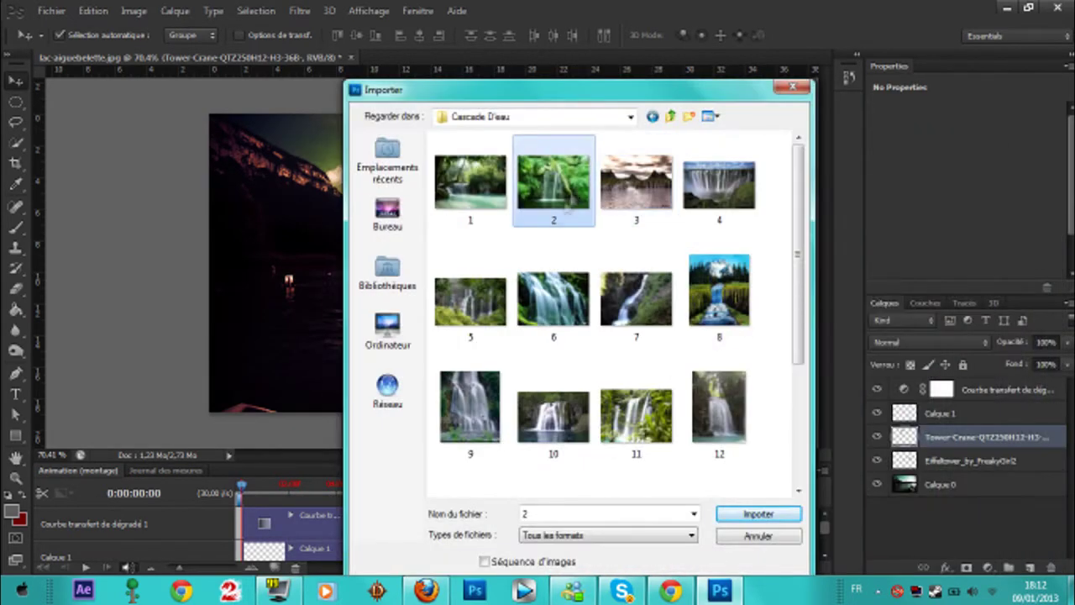
{"action": "scroll", "coordinate": [644, 367], "scroll_direction": "down", "scroll_amount": 3}
{"action": "double_click", "coordinate": [719, 239]}
Step: Shrink the waterfall image and set it on the far shore between the crane and the Eiffel Tower
{"action": "left_click_drag", "start_coordinate": [519, 118], "coordinate": [377, 356]}
{"action": "key", "text": "Return"}
{"action": "left_click_drag", "start_coordinate": [341, 395], "coordinate": [460, 250]}
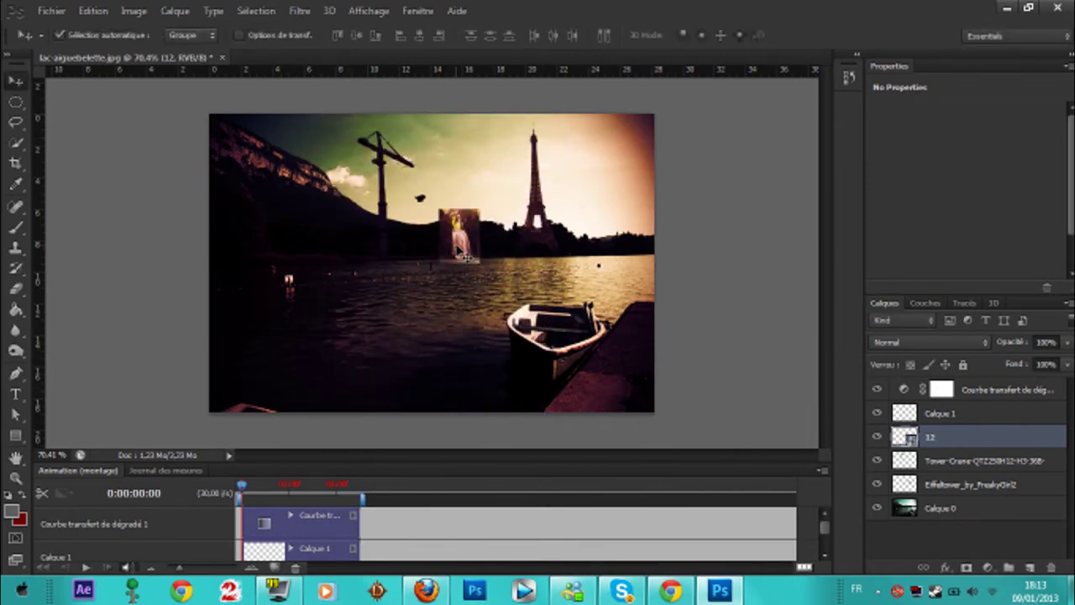
{"action": "key", "text": "ctrl+t"}
{"action": "left_click_drag", "start_coordinate": [480, 210], "coordinate": [499, 229]}
{"action": "key", "text": "Return"}
Step: Rasterize the waterfall layer 12
{"action": "scroll", "coordinate": [449, 252], "scroll_direction": "up", "scroll_amount": 5}
{"action": "left_click", "coordinate": [134, 10]}
{"action": "left_click", "coordinate": [990, 414]}
{"action": "right_click", "coordinate": [984, 437]}
{"action": "left_click", "coordinate": [714, 184]}
Step: Darken the waterfall layer by lowering its lightness with Hue/Saturation
{"action": "left_click", "coordinate": [131, 10]}
{"action": "mouse_move", "coordinate": [377, 51]}
{"action": "left_click", "coordinate": [531, 129]}
{"action": "left_click_drag", "start_coordinate": [781, 332], "coordinate": [743, 335]}
{"action": "left_click", "coordinate": [975, 186]}
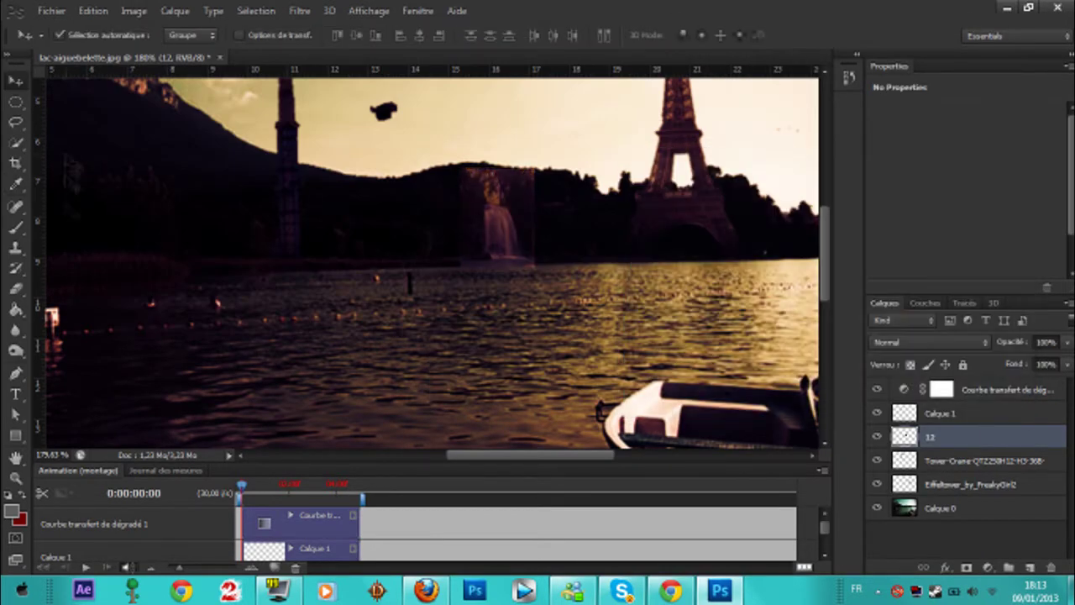
Step: Choose a soft 92 px Eraser brush and fade the waterfall image's rectangular edges into the hills
{"action": "left_click", "coordinate": [18, 290]}
{"action": "left_click", "coordinate": [80, 37]}
{"action": "left_click", "coordinate": [458, 181]}
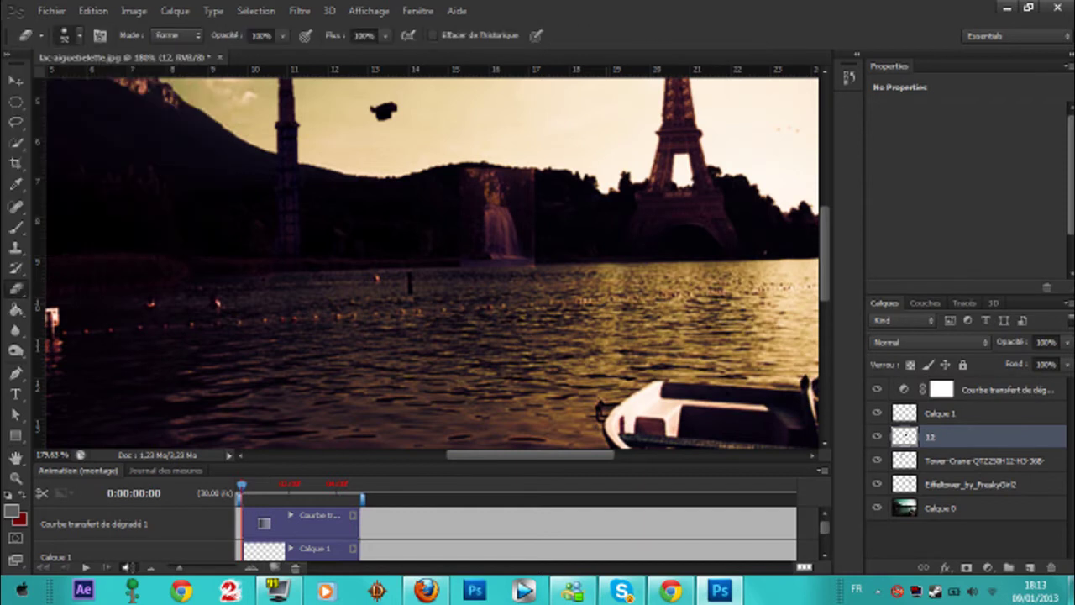
{"action": "left_click", "coordinate": [80, 36]}
{"action": "double_click", "coordinate": [35, 154]}
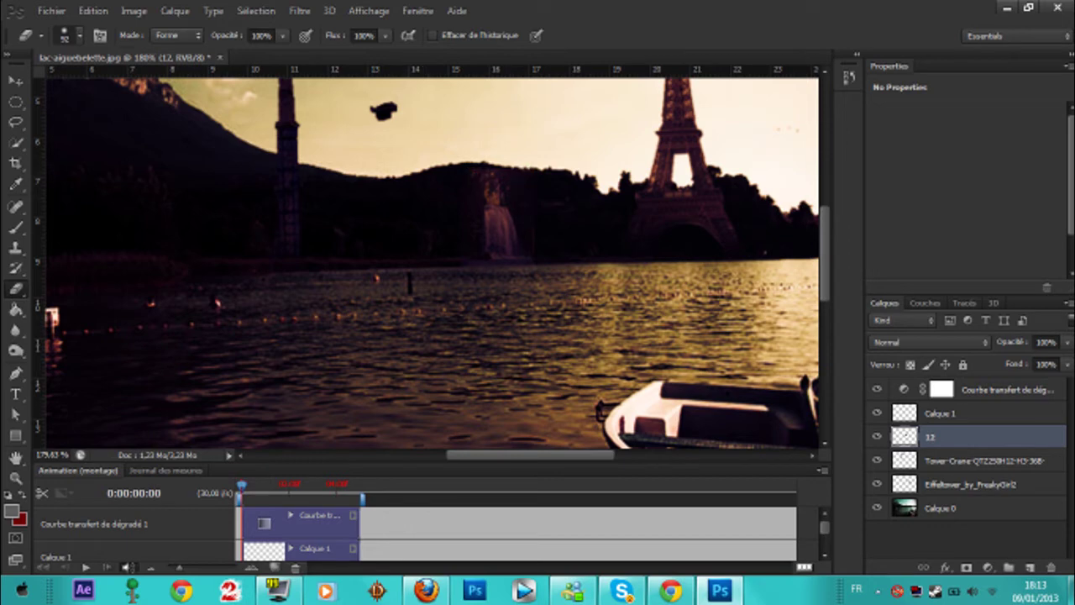
Step: Set the Eraser size to 63 px and erase the remaining rock and edges around the waterfall
{"action": "scroll", "coordinate": [640, 258], "scroll_direction": "up", "scroll_amount": 6}
{"action": "left_click", "coordinate": [80, 36]}
{"action": "double_click", "coordinate": [89, 158]}
{"action": "scroll", "coordinate": [433, 263], "scroll_direction": "up", "scroll_amount": 3}
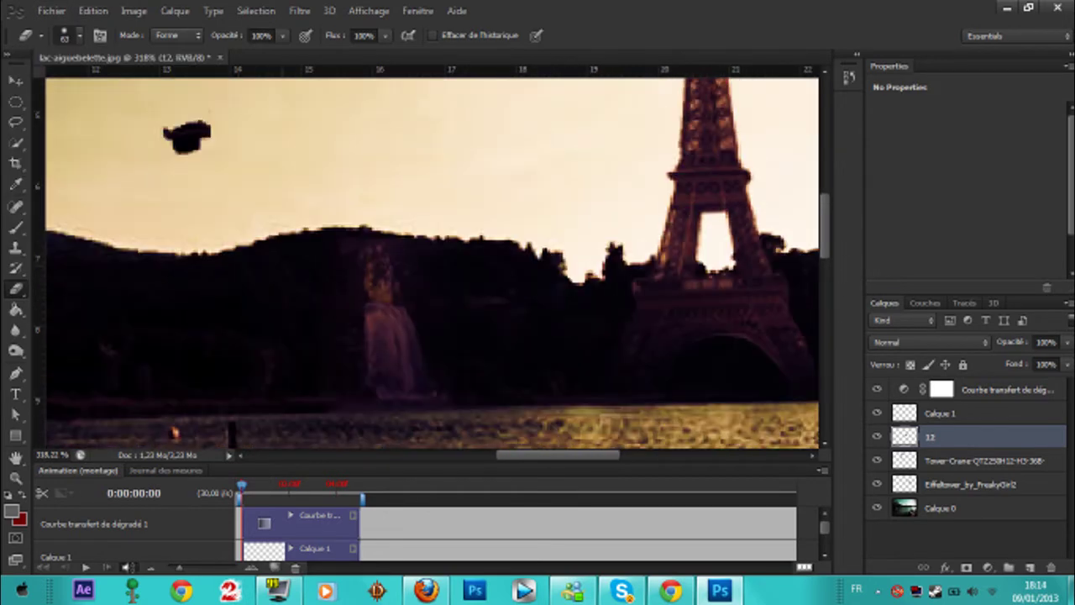
{"action": "scroll", "coordinate": [245, 278], "scroll_direction": "down", "scroll_amount": 5}
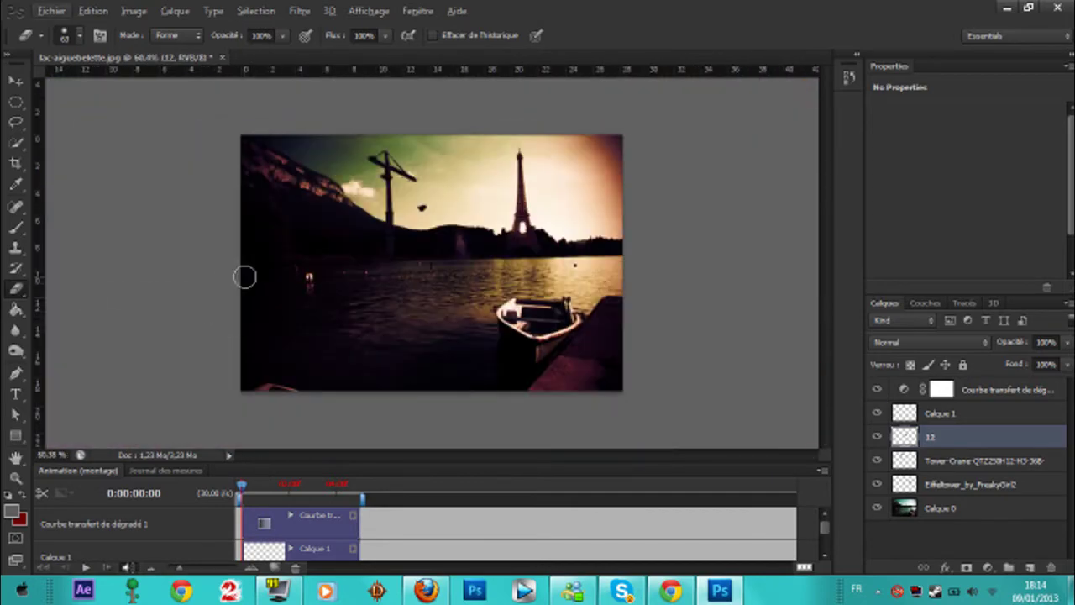
{"action": "left_click", "coordinate": [175, 10]}
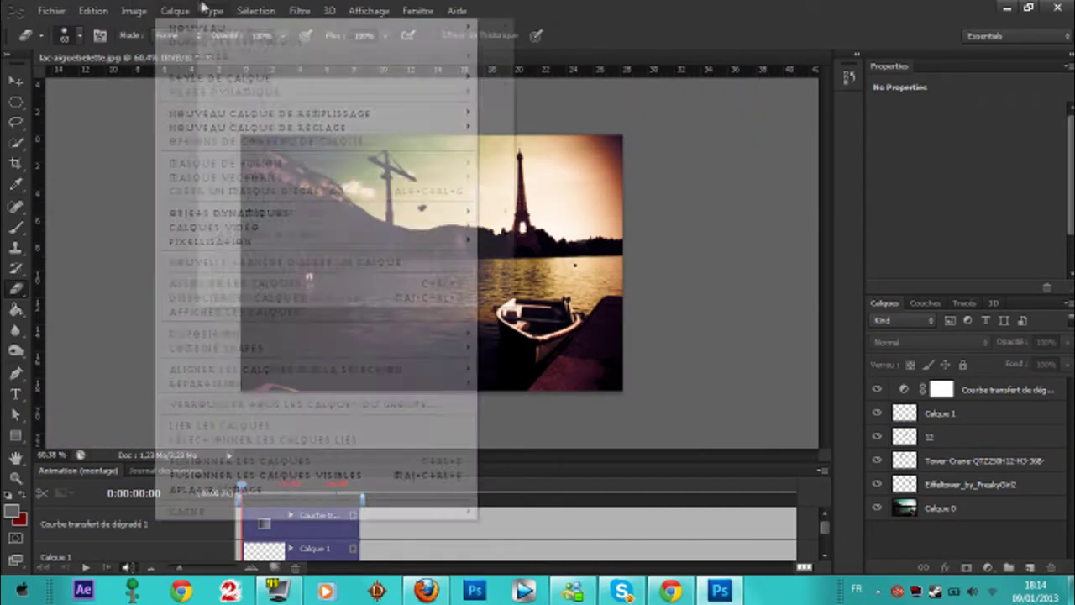
{"action": "left_click", "coordinate": [941, 508]}
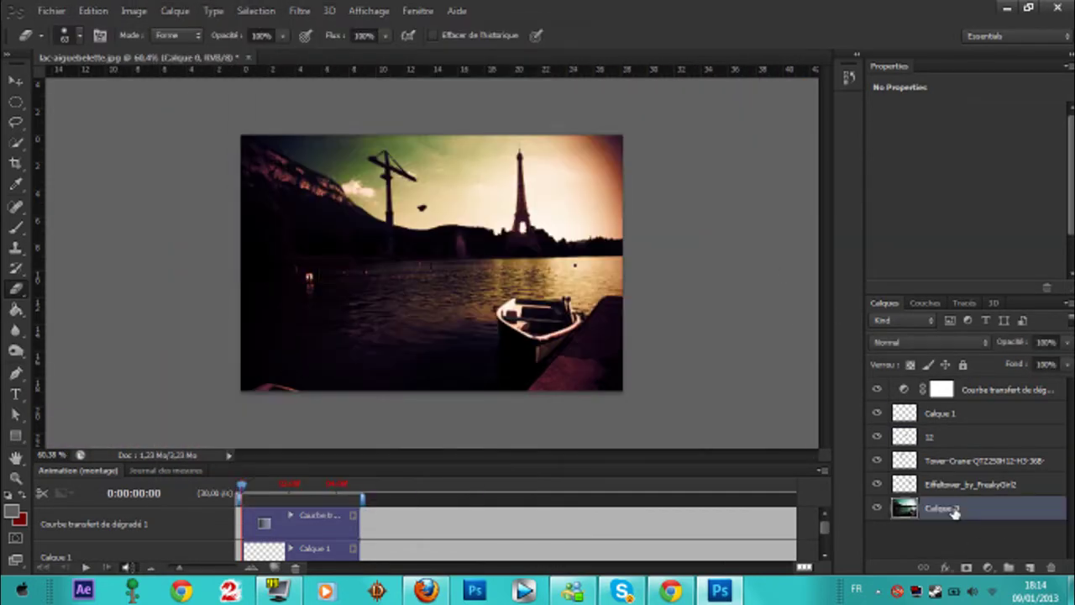
{"action": "left_click_drag", "start_coordinate": [962, 530], "coordinate": [949, 379]}
{"action": "left_click", "coordinate": [300, 11]}
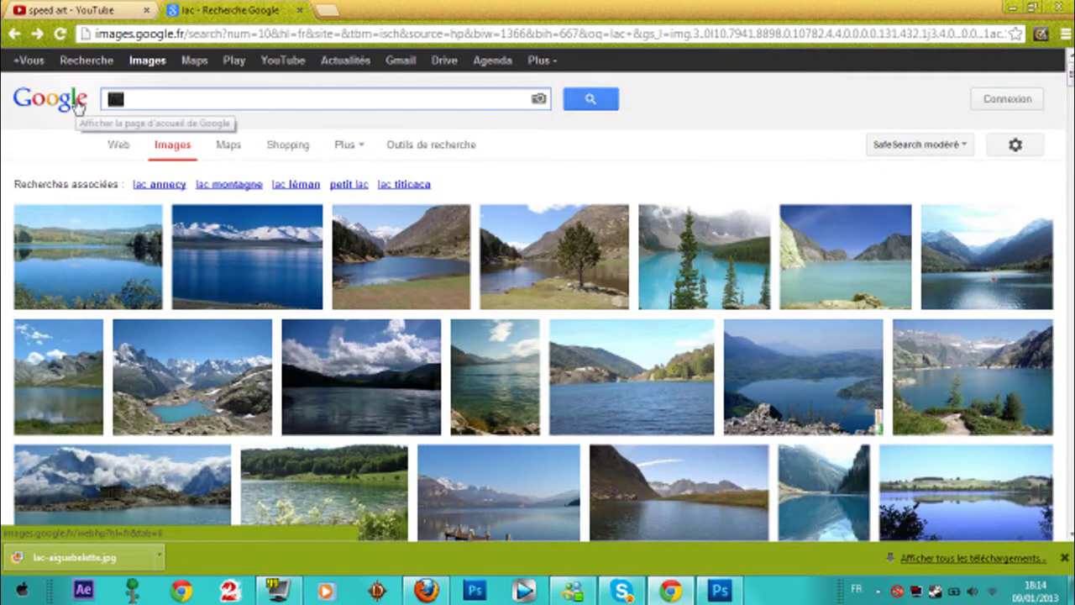
Step: Search Google Images for "soleil" and save the soleil_orange.jpg picture to the desktop
{"action": "type", "text": "soleil"}
{"action": "key", "text": "Return"}
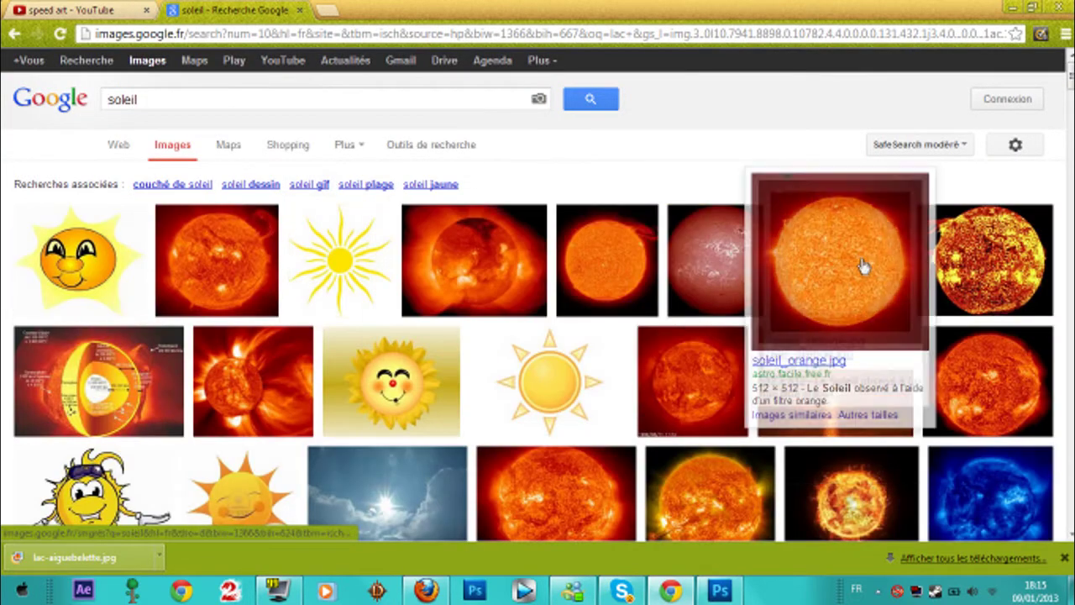
{"action": "left_click", "coordinate": [861, 267]}
{"action": "right_click", "coordinate": [416, 307]}
{"action": "left_click", "coordinate": [504, 312]}
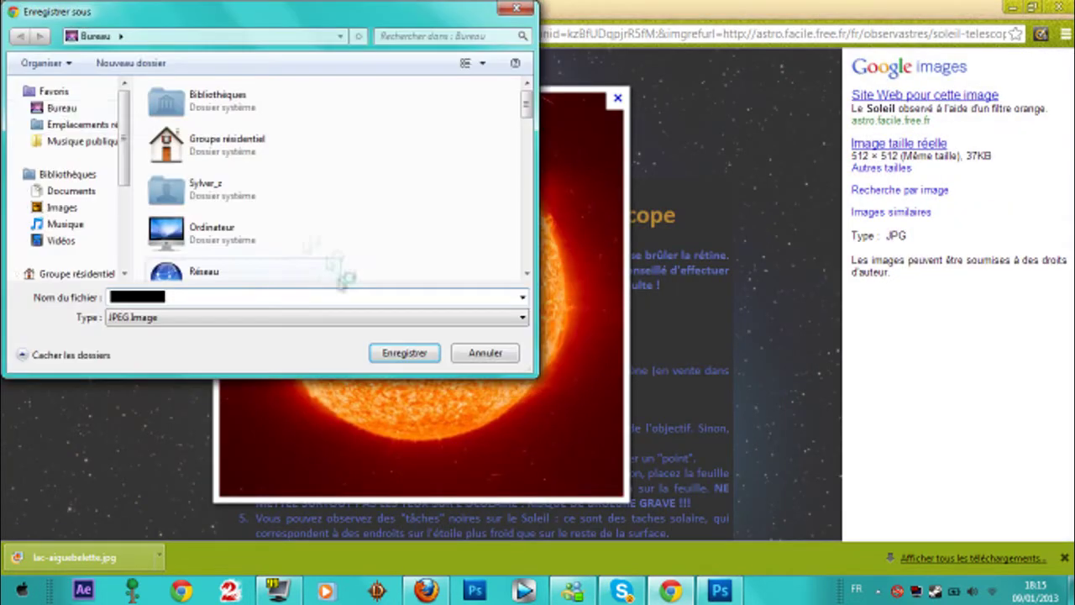
{"action": "left_click", "coordinate": [420, 351]}
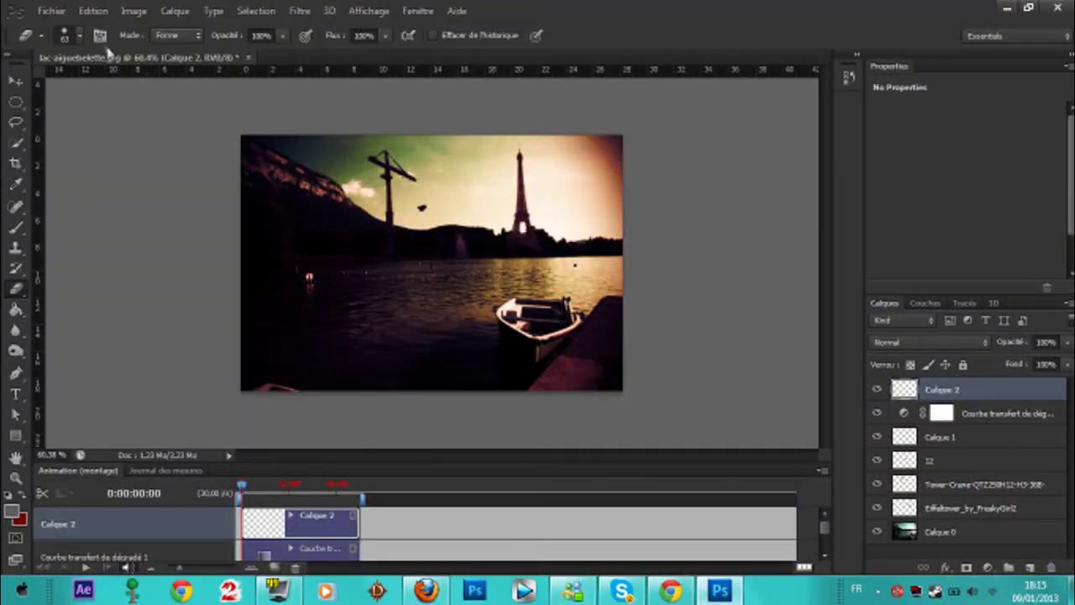
Step: Place the soleil_orange image in the Photoshop lake composite and scale it down over the dark water beside the boat
{"action": "left_click", "coordinate": [51, 10]}
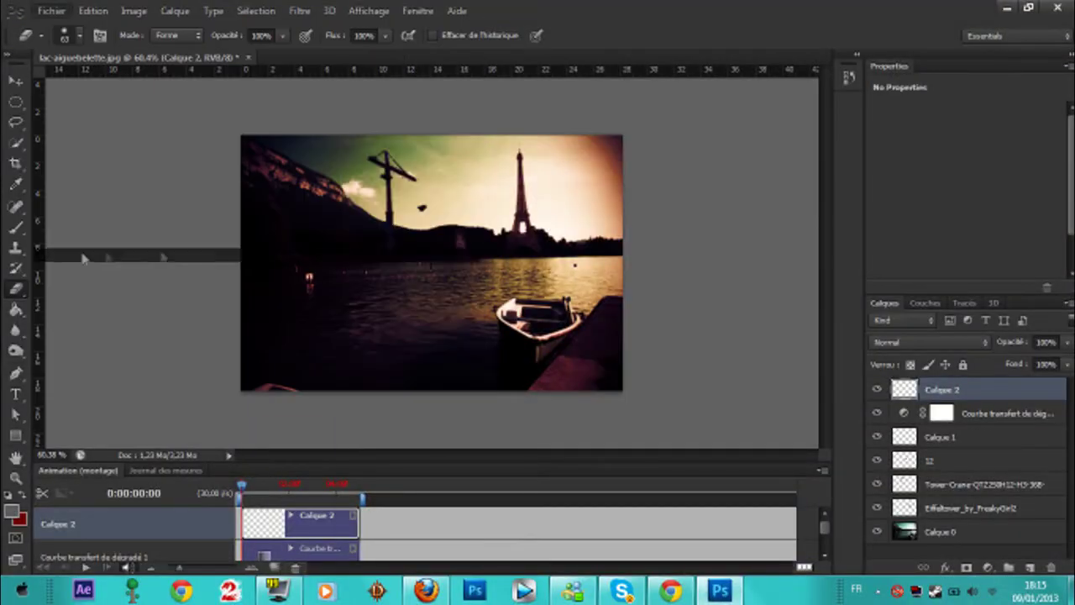
{"action": "left_click", "coordinate": [83, 258]}
{"action": "left_click_drag", "start_coordinate": [799, 225], "coordinate": [798, 450]}
{"action": "double_click", "coordinate": [516, 422]}
{"action": "left_click_drag", "start_coordinate": [555, 142], "coordinate": [422, 275]}
{"action": "key", "text": "Return"}
Step: Rasterize the soleil_orange layer and delete the dark background around the sun with the Magic Wand
{"action": "right_click", "coordinate": [955, 391]}
{"action": "left_click", "coordinate": [782, 185]}
{"action": "left_click", "coordinate": [17, 145]}
{"action": "left_click", "coordinate": [84, 154]}
{"action": "left_click", "coordinate": [412, 296]}
{"action": "key", "text": "Delete"}
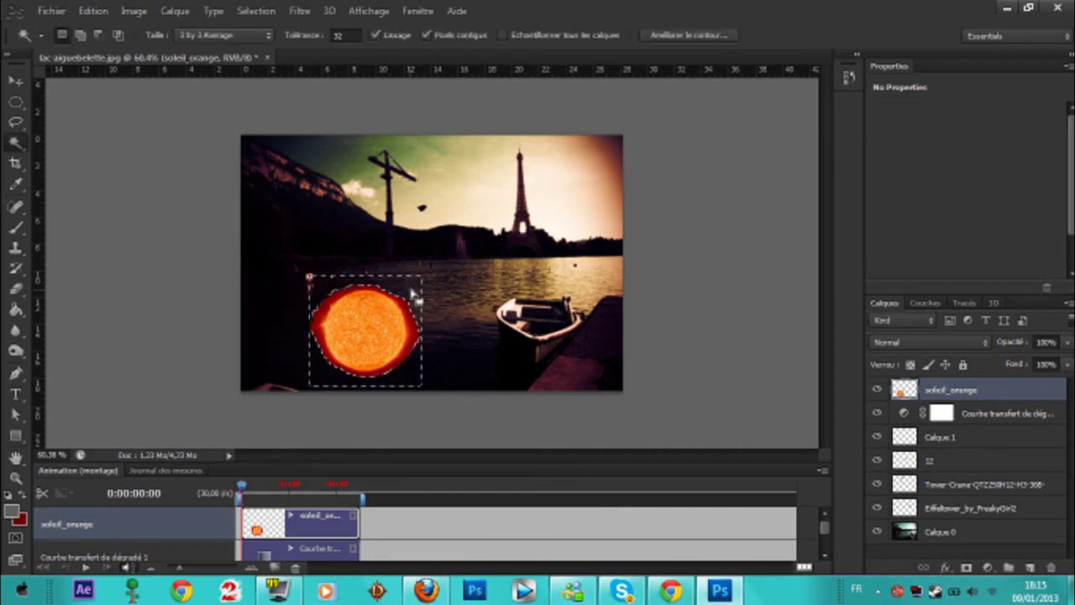
Step: Select the red rim around the sun with the Quick Selection tool and delete it
{"action": "left_click", "coordinate": [17, 143]}
{"action": "left_click", "coordinate": [84, 140]}
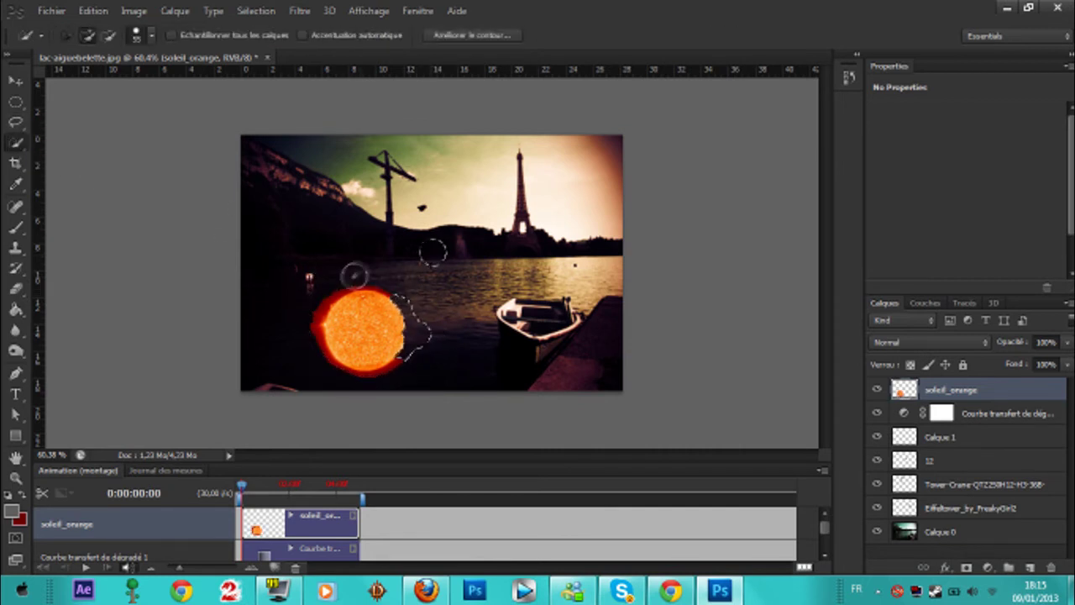
{"action": "key", "text": "Delete"}
Step: Move the sun into the sky beside the Eiffel Tower and lower its layer opacity to 83%
{"action": "key", "text": "v"}
{"action": "mouse_move", "coordinate": [365, 331]}
{"action": "left_mouse_down"}
{"action": "mouse_move", "coordinate": [569, 236]}
{"action": "mouse_move", "coordinate": [593, 241]}
{"action": "mouse_move", "coordinate": [591, 208]}
{"action": "mouse_move", "coordinate": [594, 237]}
{"action": "left_mouse_up"}
{"action": "left_click", "coordinate": [15, 289]}
{"action": "left_click", "coordinate": [20, 83]}
{"action": "left_click", "coordinate": [16, 289]}
{"action": "left_click", "coordinate": [18, 83]}
{"action": "left_click_drag", "start_coordinate": [1025, 353], "coordinate": [1018, 350]}
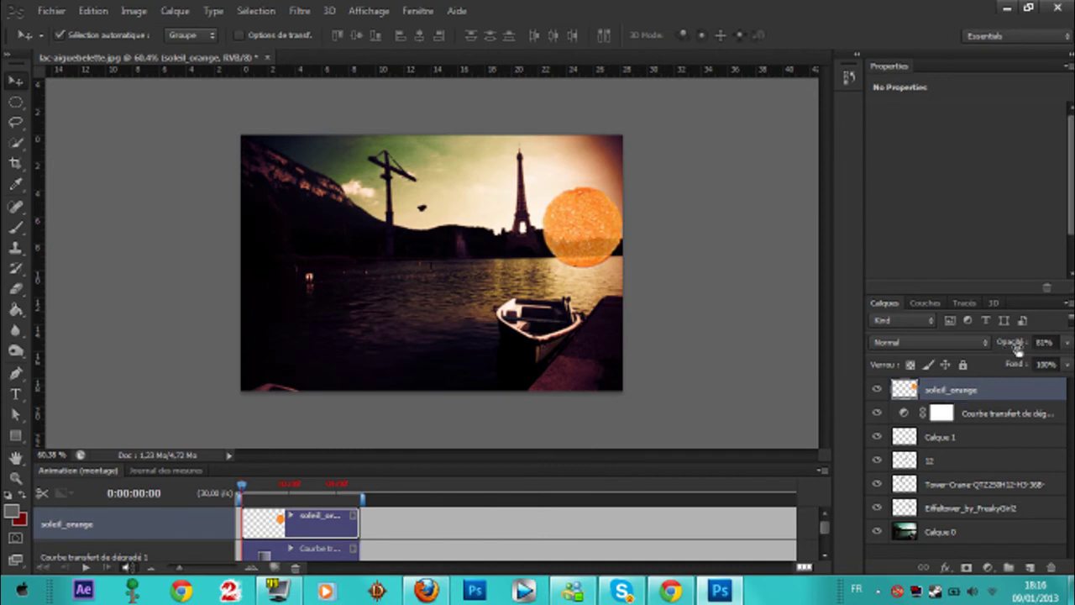
Step: Scale the sun down with Free Transform and position it in the sky just beyond the Eiffel Tower's upper part
{"action": "left_click_drag", "start_coordinate": [582, 227], "coordinate": [563, 188]}
{"action": "key", "text": "ctrl+t"}
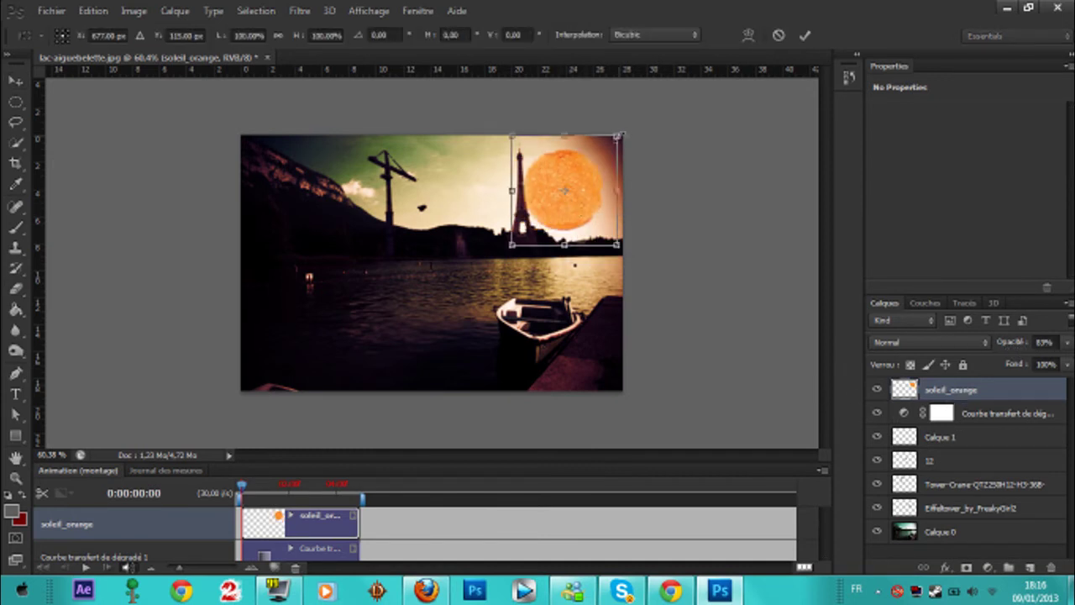
{"action": "left_click_drag", "start_coordinate": [619, 132], "coordinate": [577, 179]}
{"action": "key", "text": "Caps_Lock"}
{"action": "key", "text": "Return"}
{"action": "left_click_drag", "start_coordinate": [542, 218], "coordinate": [570, 186]}
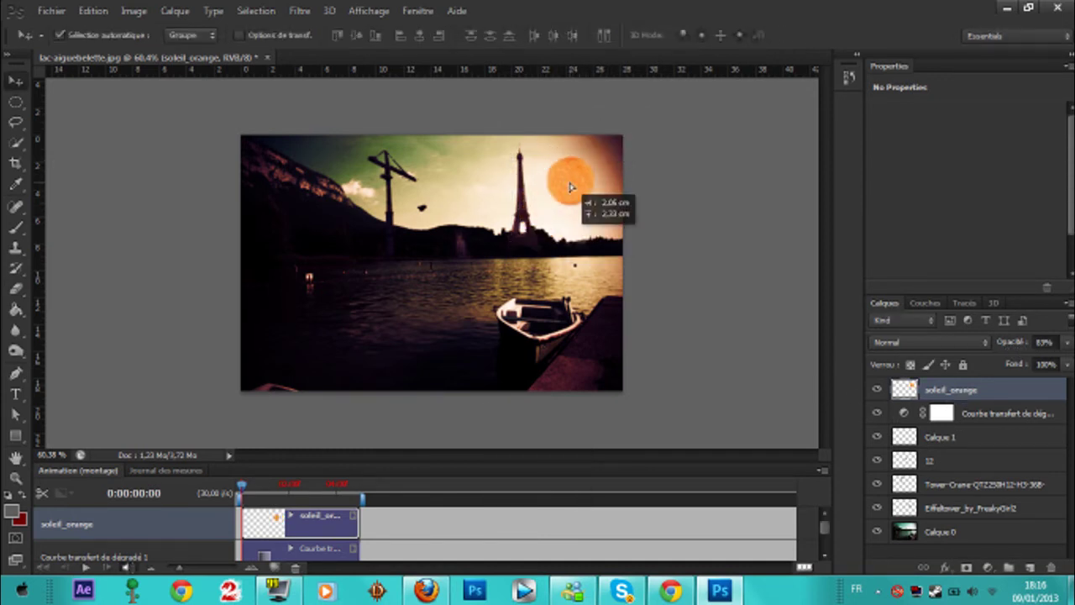
Step: Move Calque 1 above the soleil_orange layer and try to apply the Halo filter to it
{"action": "left_click", "coordinate": [940, 437]}
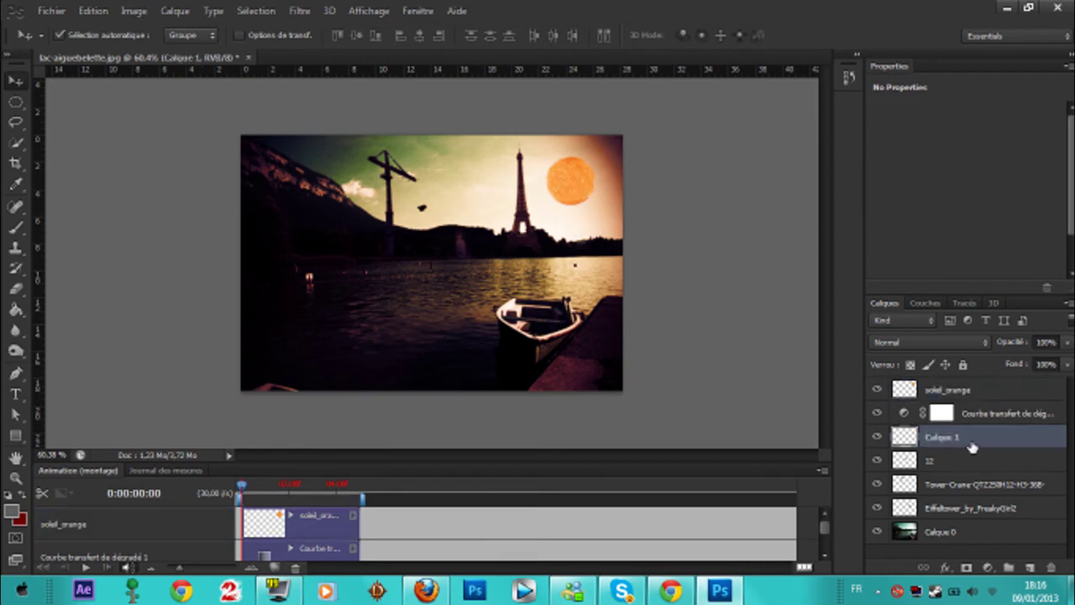
{"action": "left_click_drag", "start_coordinate": [940, 437], "coordinate": [945, 389]}
{"action": "left_click", "coordinate": [300, 10]}
{"action": "mouse_move", "coordinate": [357, 264]}
{"action": "left_click", "coordinate": [622, 291]}
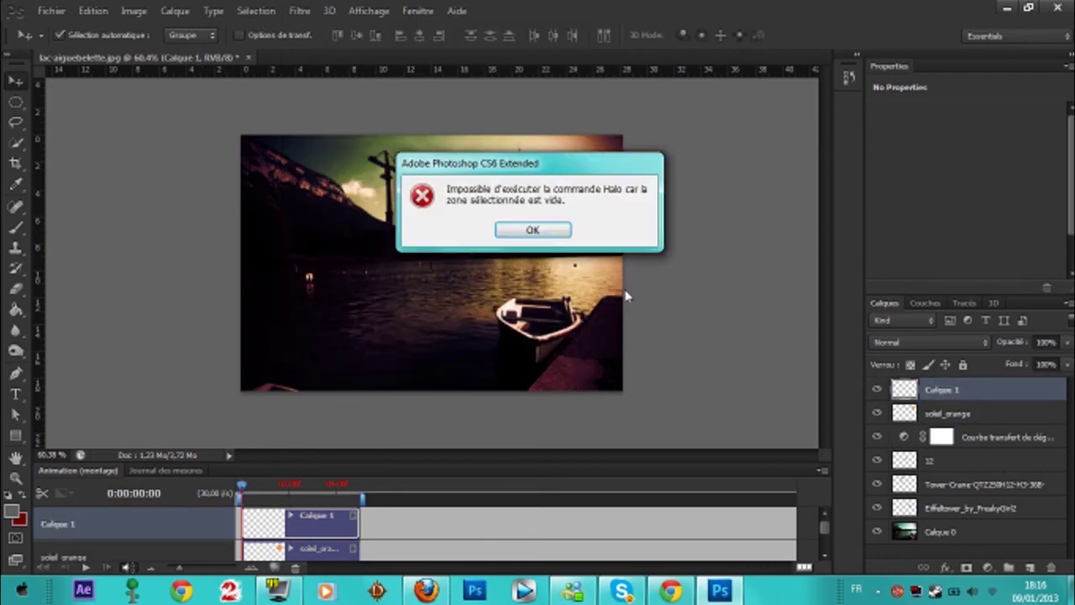
{"action": "left_click", "coordinate": [532, 230]}
Step: Apply the Halo filter to the soleil_orange layer with 135% brightness and the 105 mm lens, centred on the sun
{"action": "left_click", "coordinate": [949, 413]}
{"action": "left_click", "coordinate": [300, 10]}
{"action": "mouse_move", "coordinate": [370, 258]}
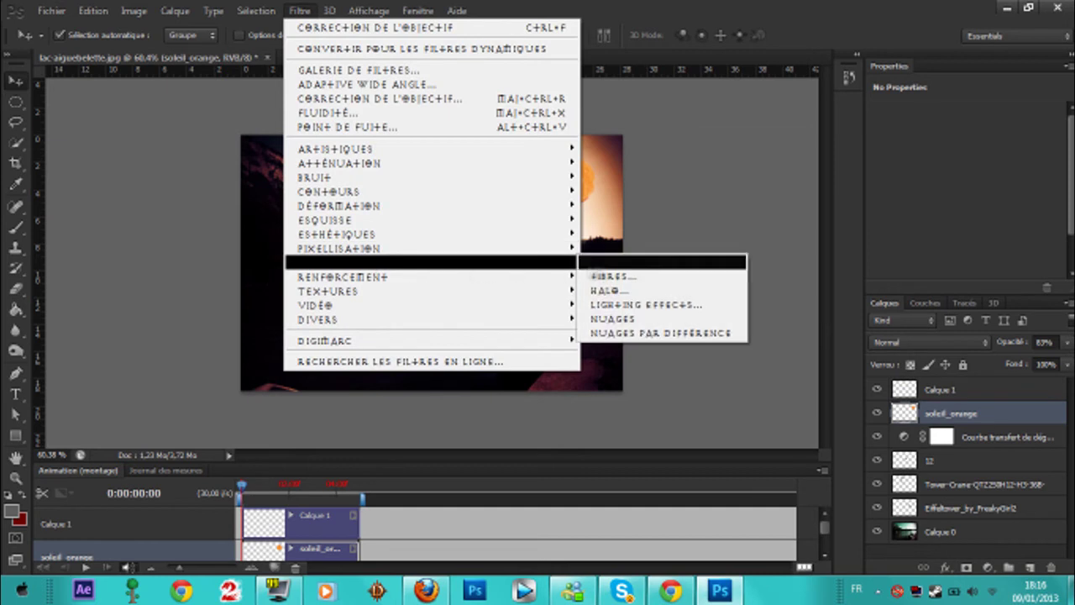
{"action": "left_click", "coordinate": [641, 289]}
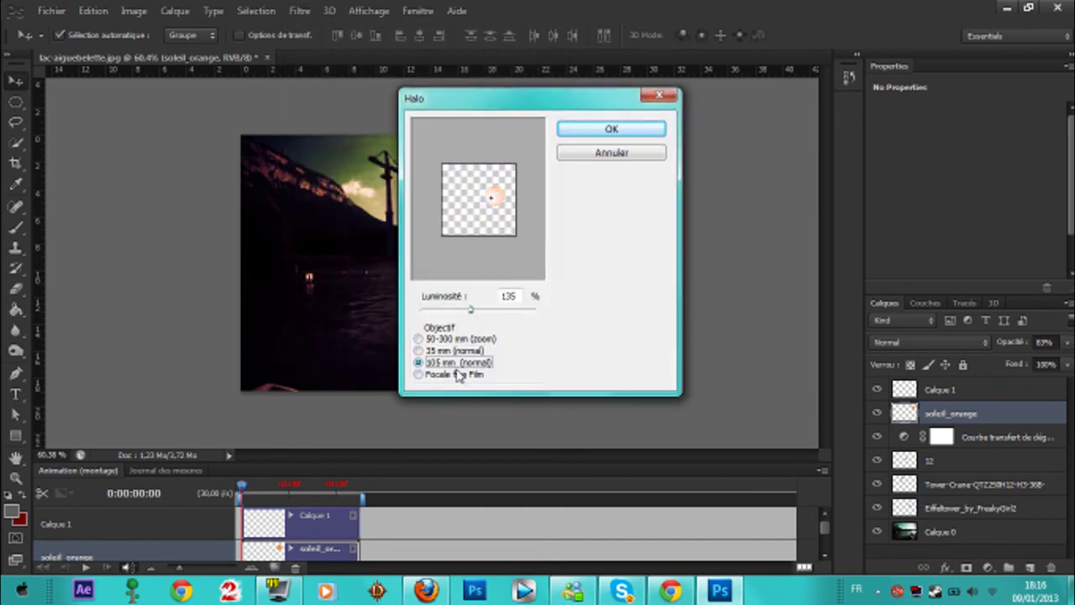
{"action": "left_click", "coordinate": [602, 132]}
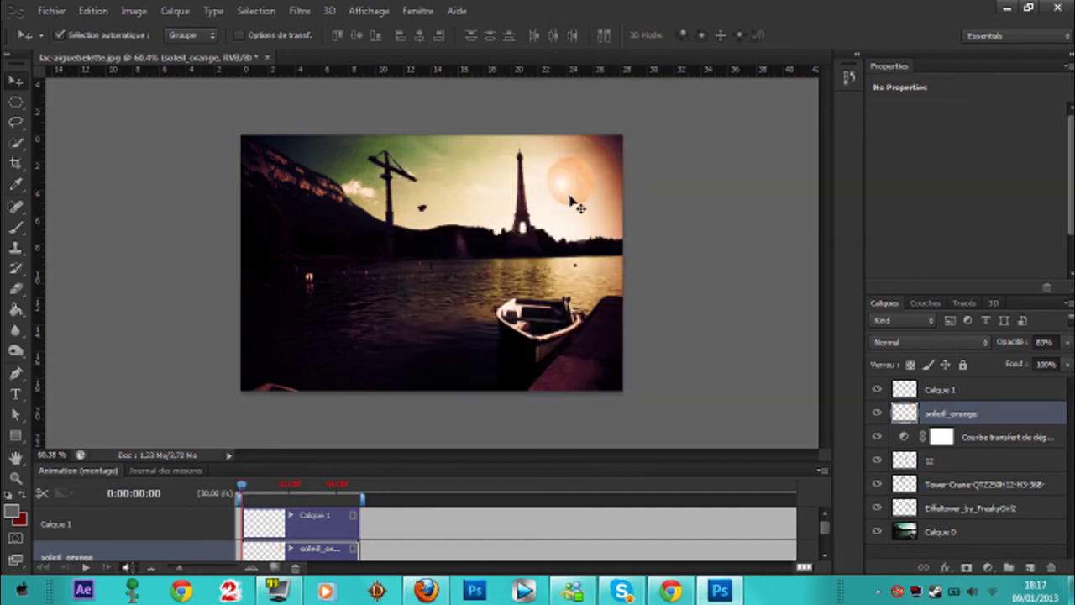
Step: Try to apply the Eclairage lighting filter to Calque 1
{"action": "left_click", "coordinate": [941, 390]}
{"action": "left_click", "coordinate": [300, 10]}
{"action": "mouse_move", "coordinate": [370, 253]}
{"action": "left_click", "coordinate": [635, 262]}
{"action": "left_click", "coordinate": [538, 230]}
Step: Apply the Eclairage filter to Calque 0 with a widened yellow spotlight around the tower and sun, and a raised Ambiance value
{"action": "left_click", "coordinate": [941, 532]}
{"action": "left_click", "coordinate": [300, 10]}
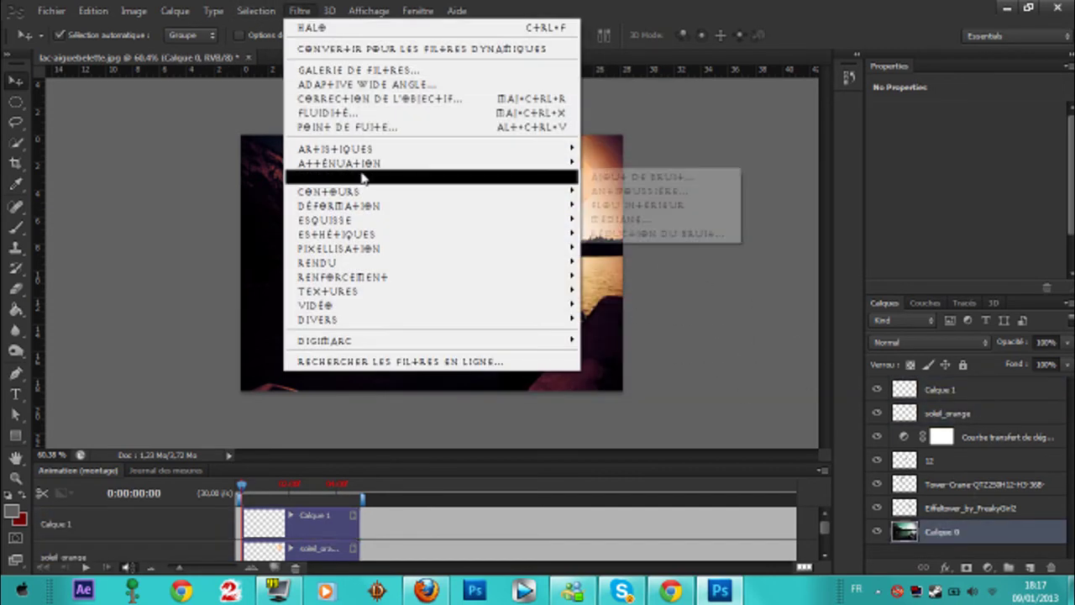
{"action": "mouse_move", "coordinate": [557, 267]}
{"action": "left_click", "coordinate": [622, 263]}
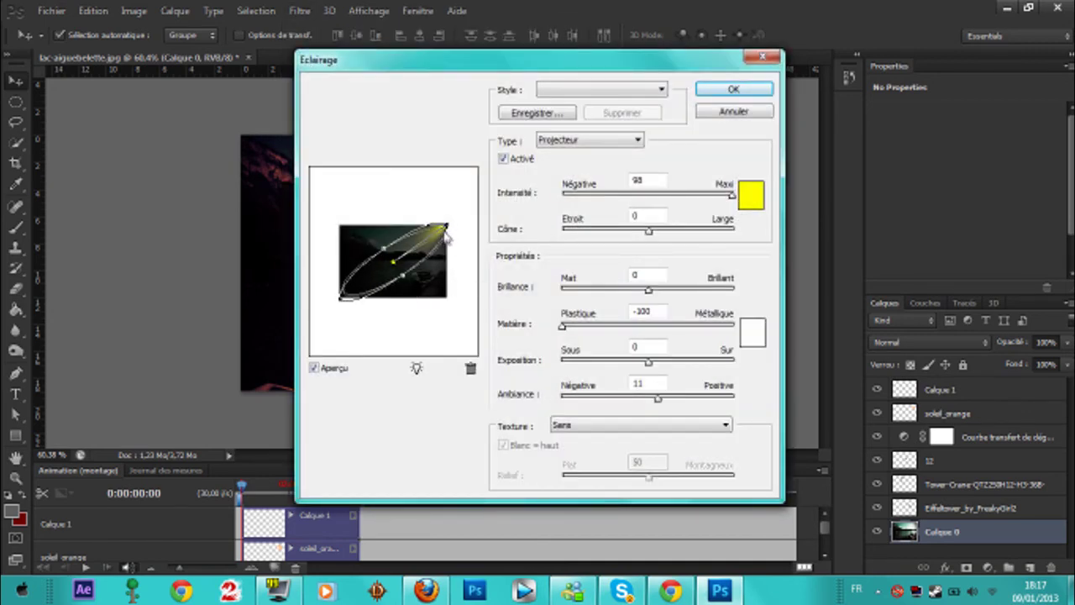
{"action": "left_click_drag", "start_coordinate": [601, 69], "coordinate": [896, 96]}
{"action": "left_click_drag", "start_coordinate": [698, 308], "coordinate": [708, 316]}
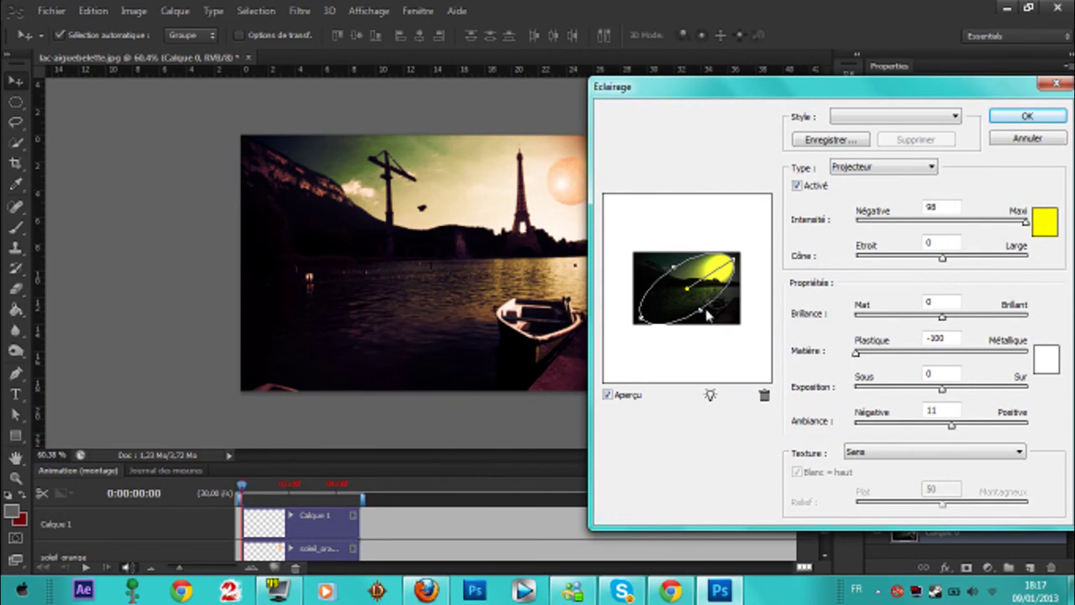
{"action": "mouse_move", "coordinate": [955, 430]}
{"action": "left_mouse_down"}
{"action": "mouse_move", "coordinate": [921, 430]}
{"action": "mouse_move", "coordinate": [979, 428]}
{"action": "mouse_move", "coordinate": [968, 428]}
{"action": "left_mouse_up"}
{"action": "left_click", "coordinate": [1021, 118]}
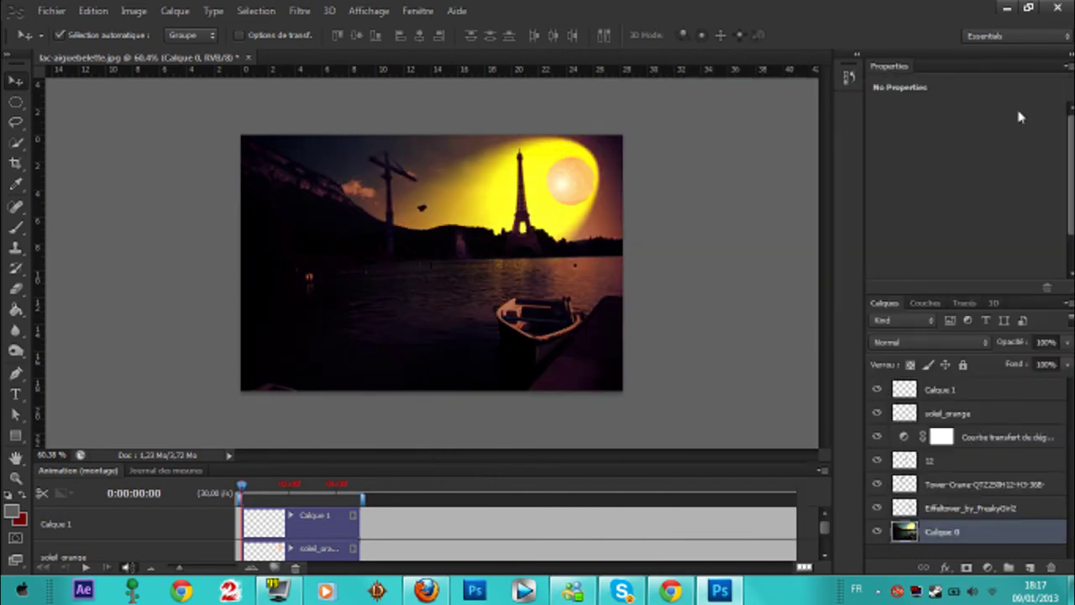